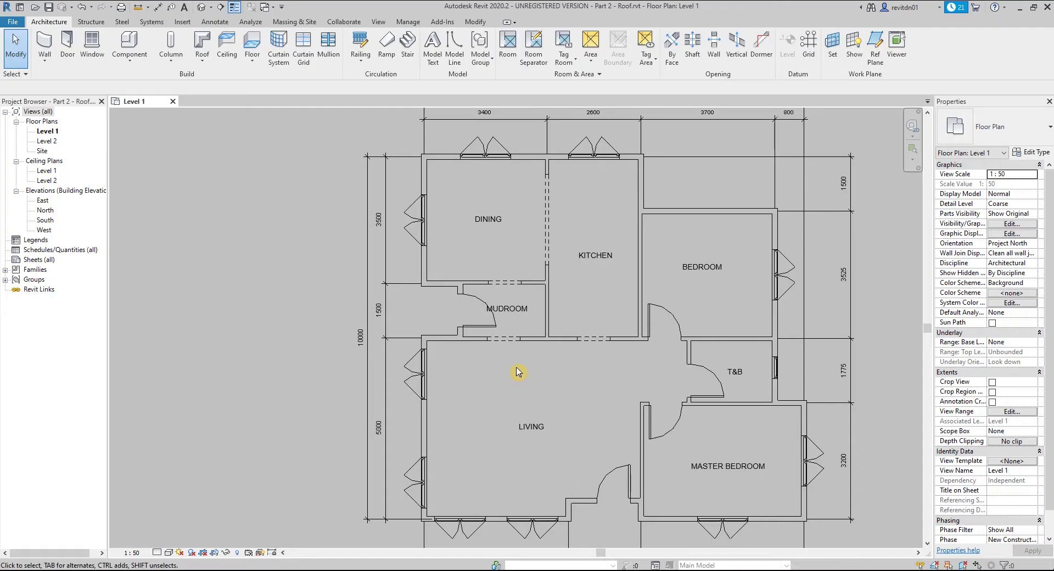
# Step: Rename the MUDROOM room tag as ENTRYWAY
pyautogui.scroll(-2, 454, 366)
pyautogui.scroll(2, 529, 360)
pyautogui.scroll(4, 501, 299)
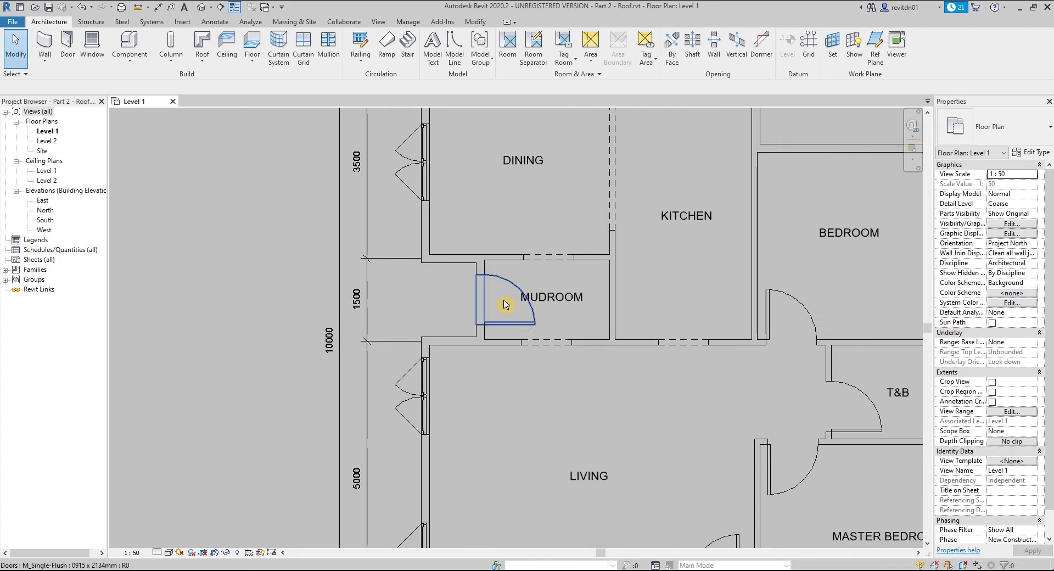
pyautogui.click(549, 294)
pyautogui.click(557, 290)
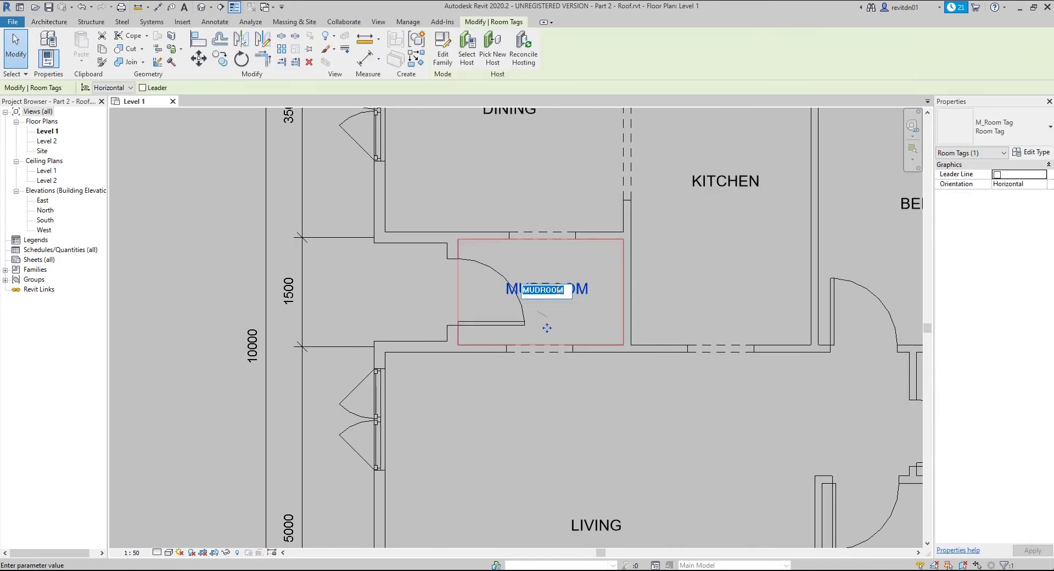
pyautogui.write('ENTRYWAY')
pyautogui.press('Return')
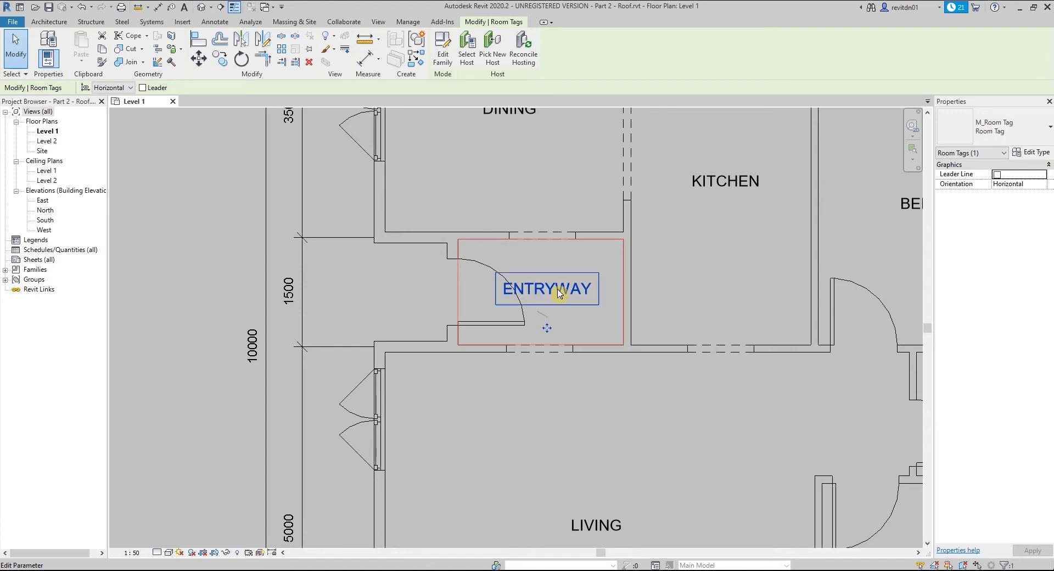
# Step: Correct the room tag's name to read ENTRY WAY as two words
pyautogui.click(725, 290)
pyautogui.click(562, 291)
pyautogui.click(563, 291)
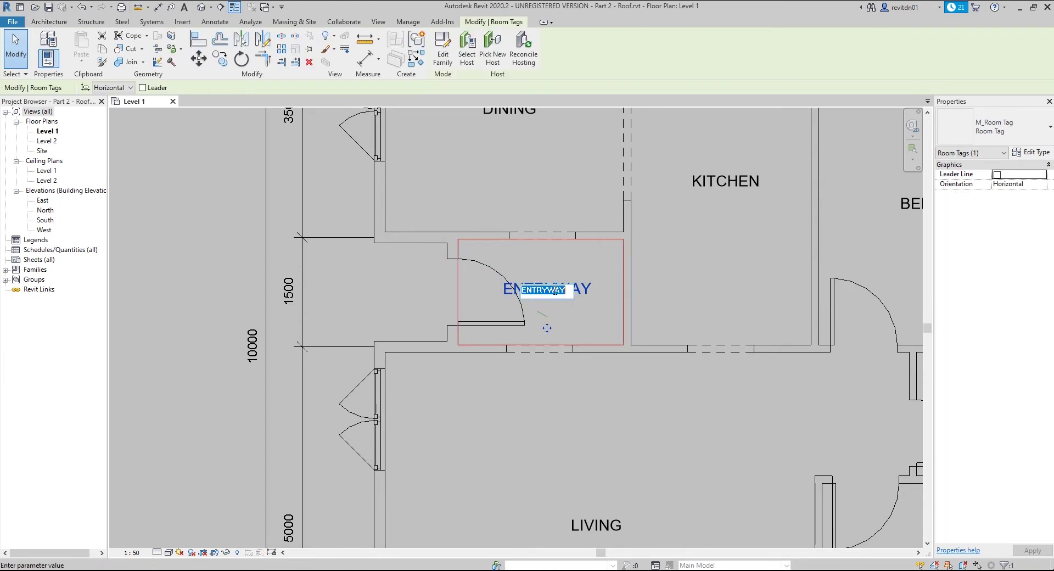
pyautogui.click(550, 290)
pyautogui.click(662, 294)
pyautogui.click(639, 420)
# Step: Align the center of the dining-side door opening with the living-side opening of the entry way and lock the alignment
pyautogui.scroll(-2, 538, 351)
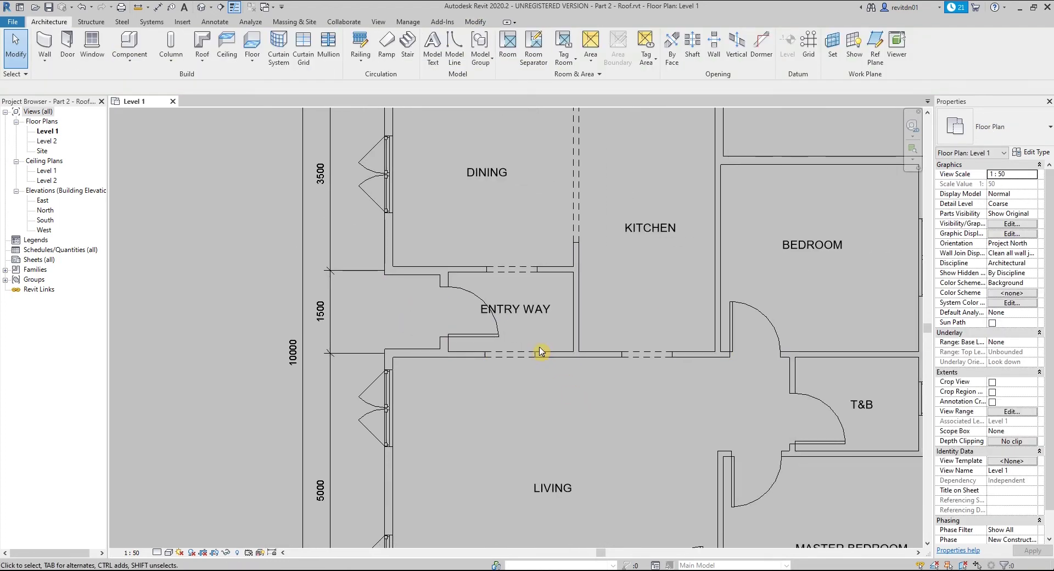
pyautogui.scroll(3, 538, 349)
pyautogui.click(539, 348)
pyautogui.click(532, 235)
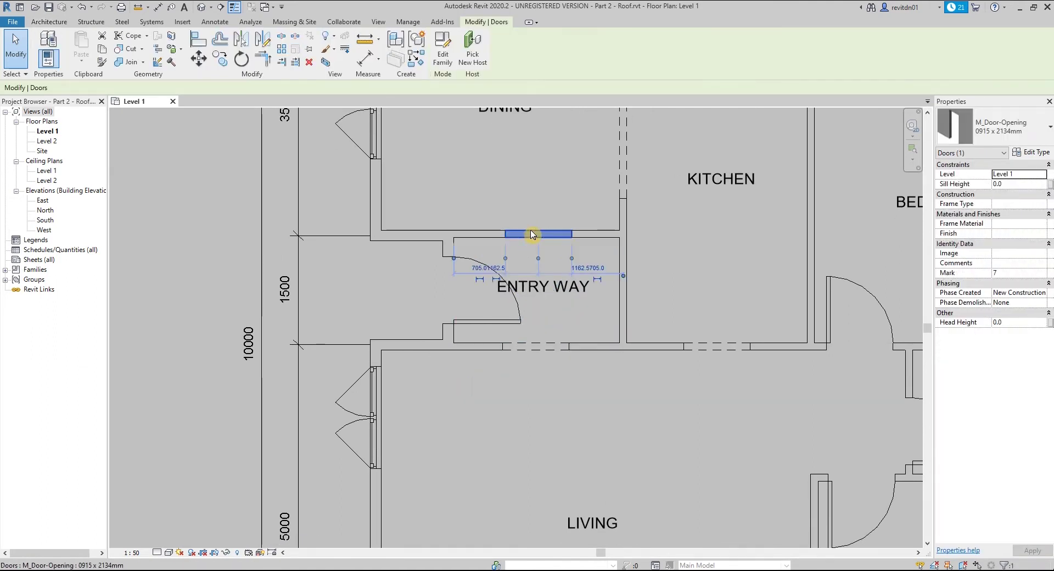
pyautogui.moveTo(576, 294); pyautogui.dragTo(607, 285, button='middle')
pyautogui.click(606, 320)
pyautogui.moveTo(606, 332); pyautogui.dragTo(602, 338, button='middle')
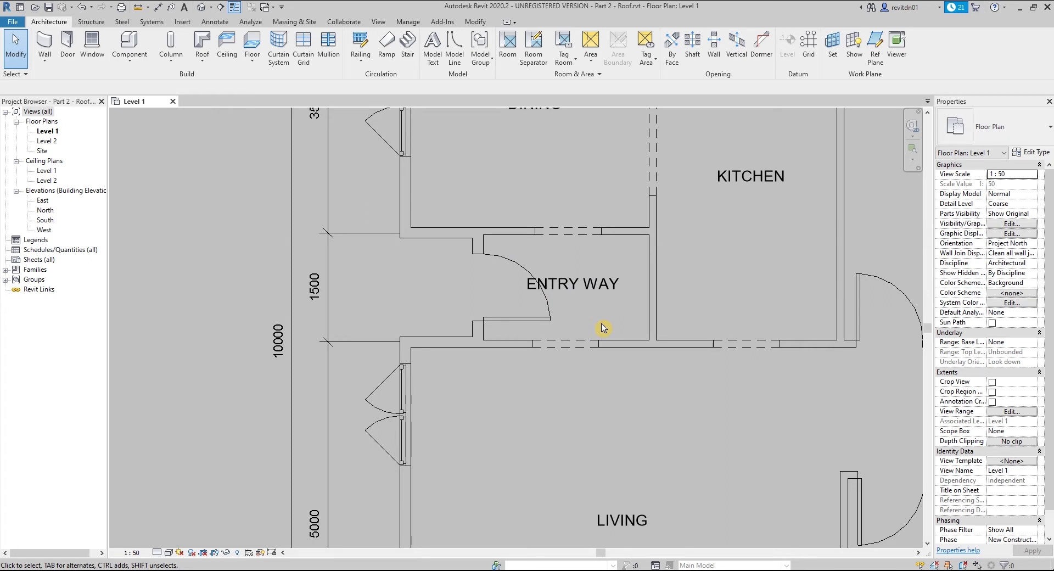
pyautogui.press('a')
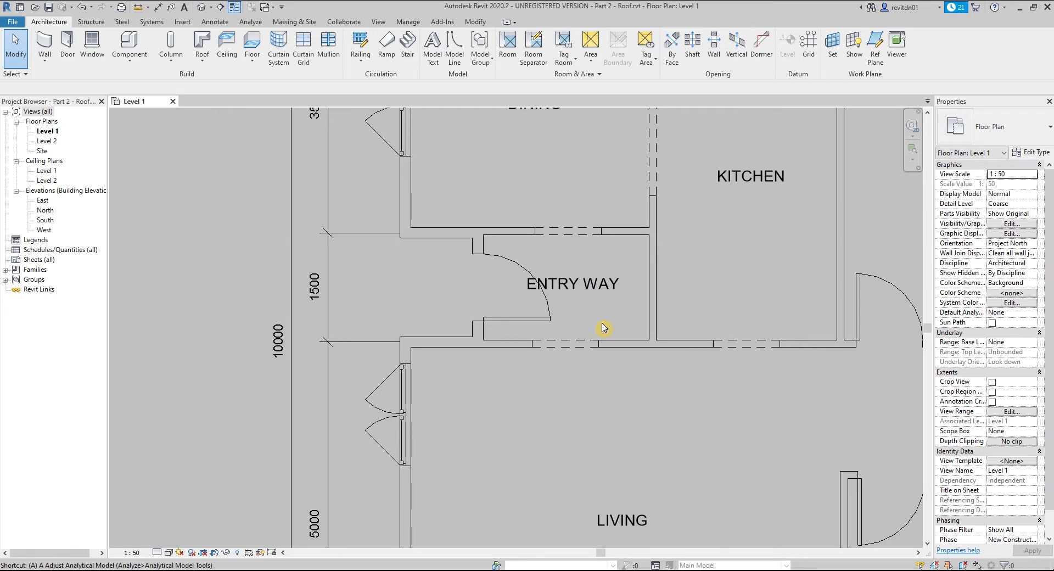
pyautogui.press('l')
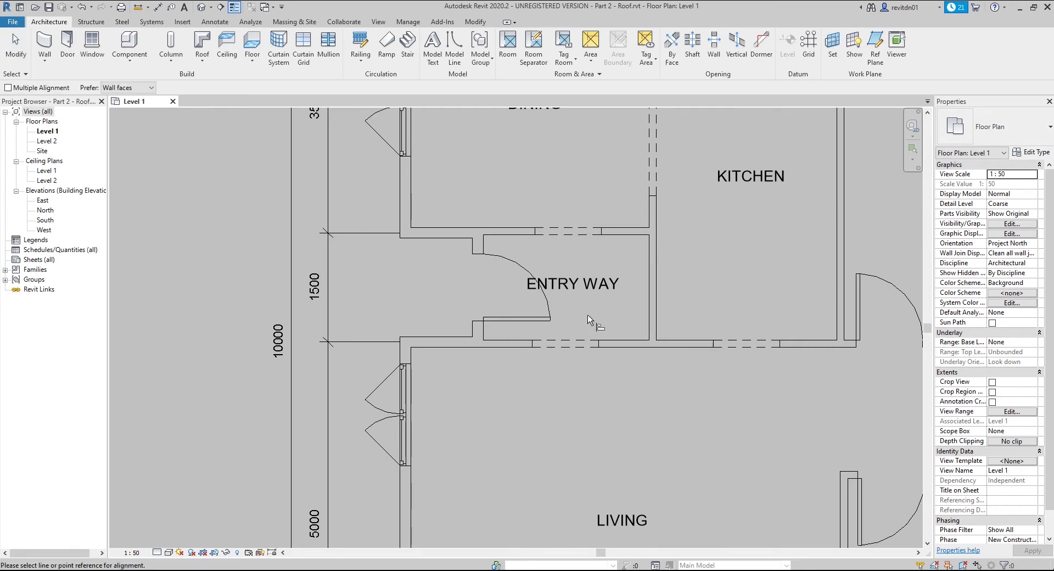
pyautogui.click(566, 344)
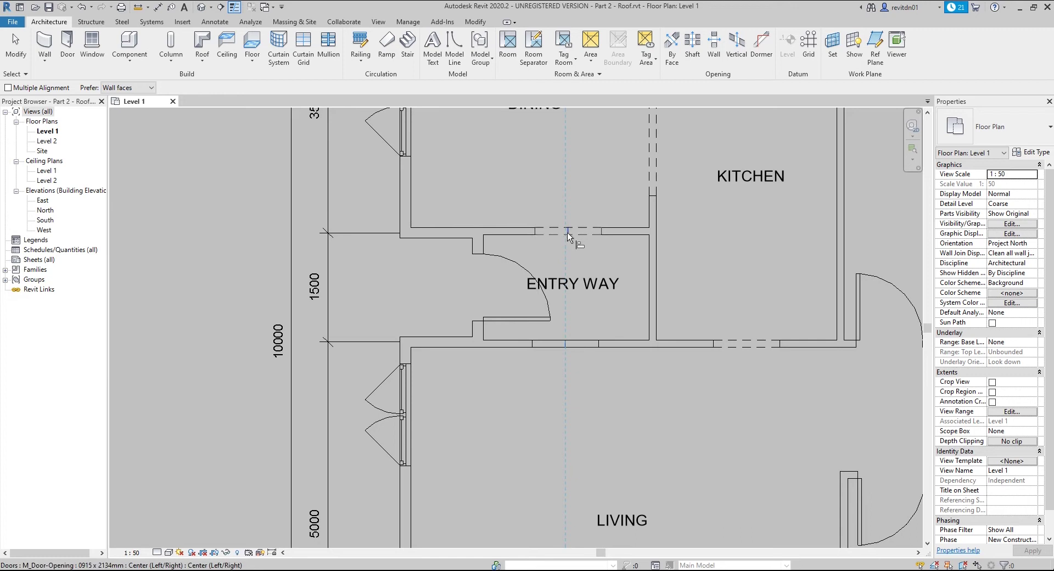
pyautogui.click(567, 233)
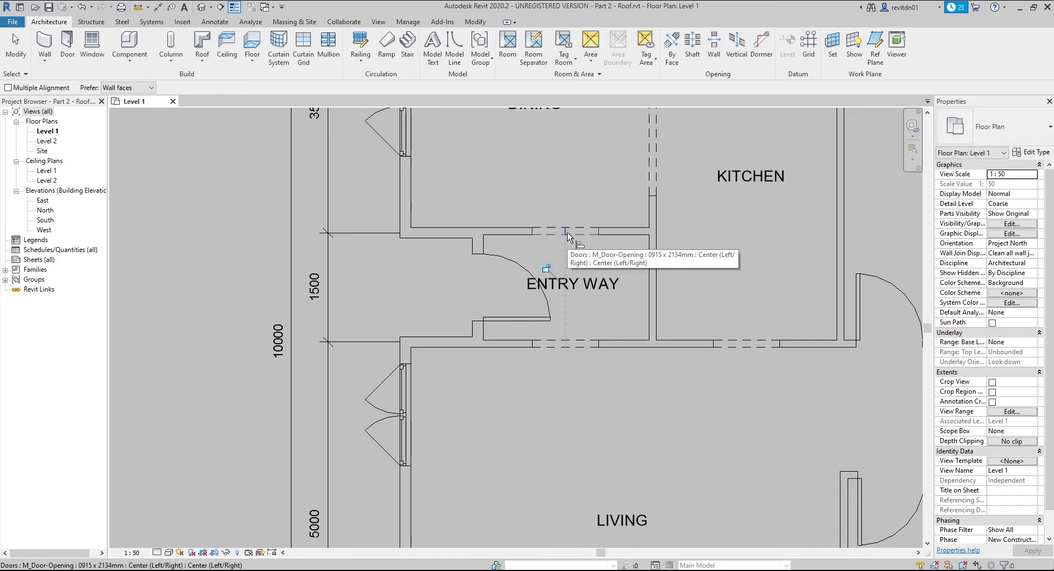
pyautogui.click(546, 269)
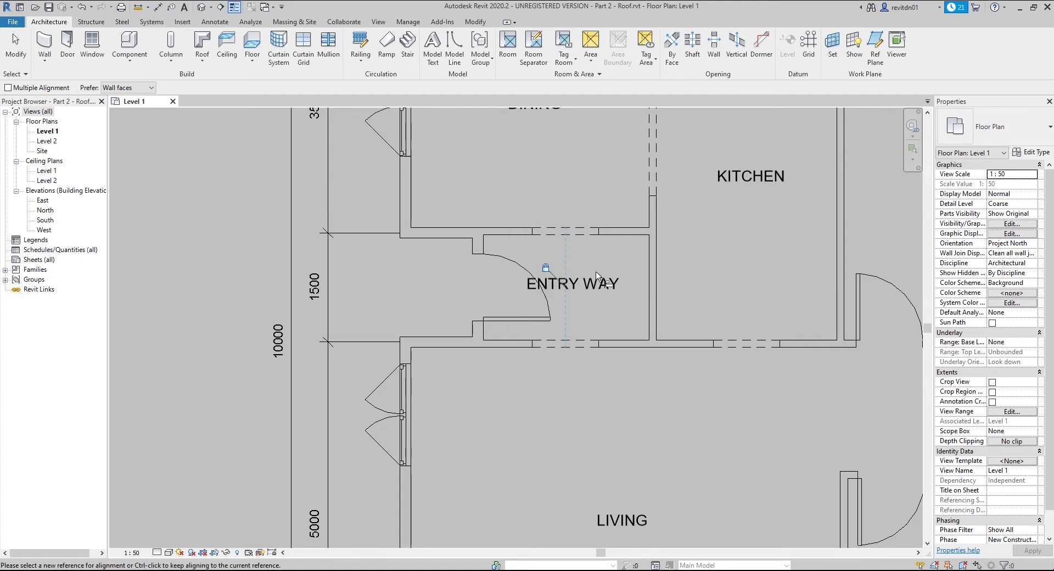
pyautogui.press('Escape')
# Step: Nudge the opening between the entry way and living room sideways and back to test the locked alignment
pyautogui.click(581, 345)
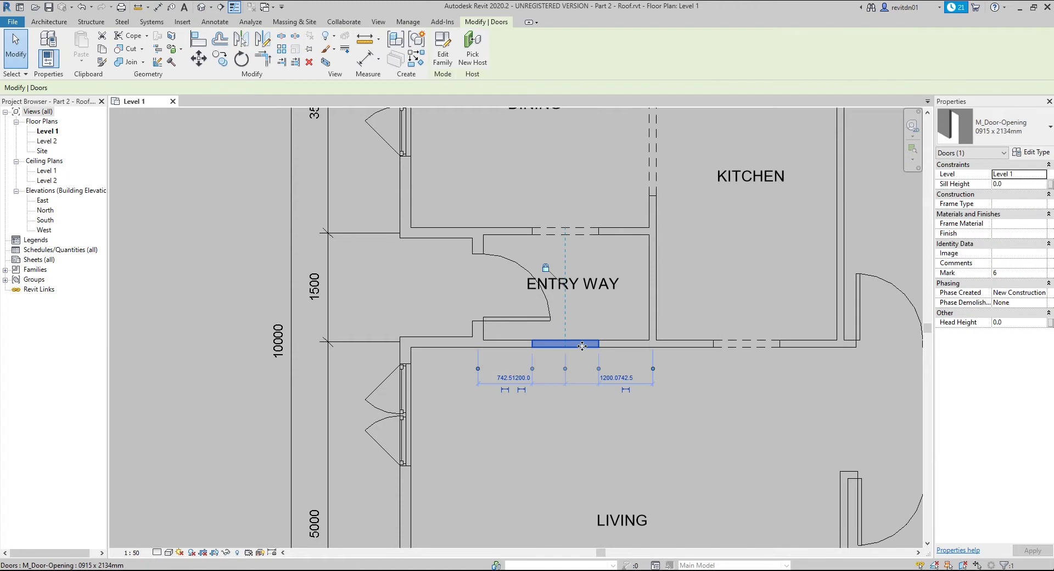
pyautogui.press('Left')
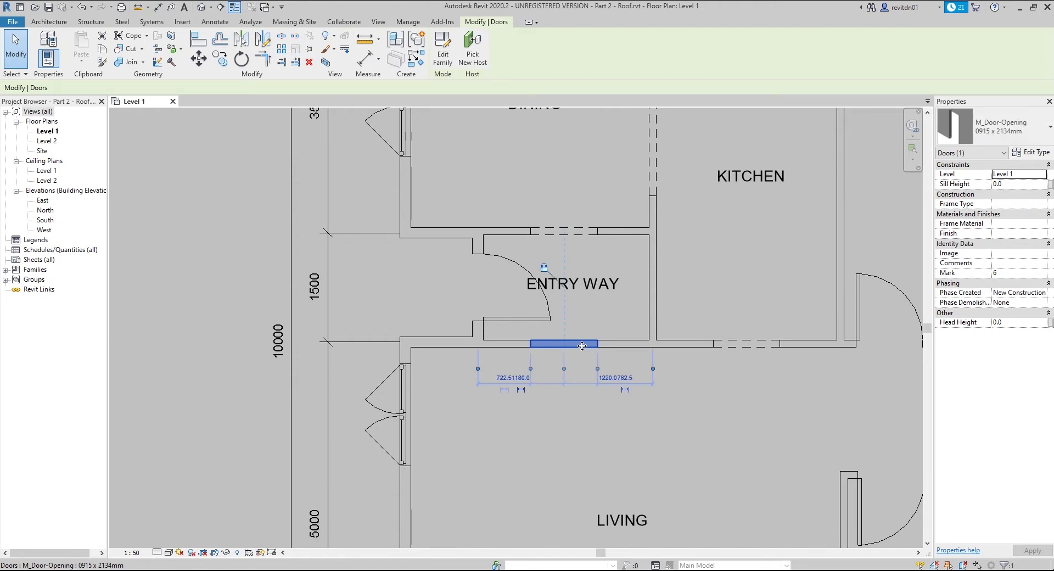
pyautogui.press('Right')
pyautogui.press('Right')
pyautogui.click(577, 356)
pyautogui.click(575, 346)
pyautogui.scroll(-2, 663, 280)
pyautogui.moveTo(686, 313)
pyautogui.mouseDown(button='middle')
pyautogui.moveTo(696, 326)
pyautogui.moveTo(647, 326)
pyautogui.moveTo(662, 296)
pyautogui.moveTo(681, 302)
pyautogui.mouseUp(button='middle')
pyautogui.press('Escape')
# Step: Place an M_Door-Opening of 0915 x 2134mm in the wall between the entry way and the kitchen
pyautogui.scroll(1, 640, 308)
pyautogui.scroll(-1, 640, 309)
pyautogui.scroll(3, 631, 300)
pyautogui.press('d')
pyautogui.press('r')
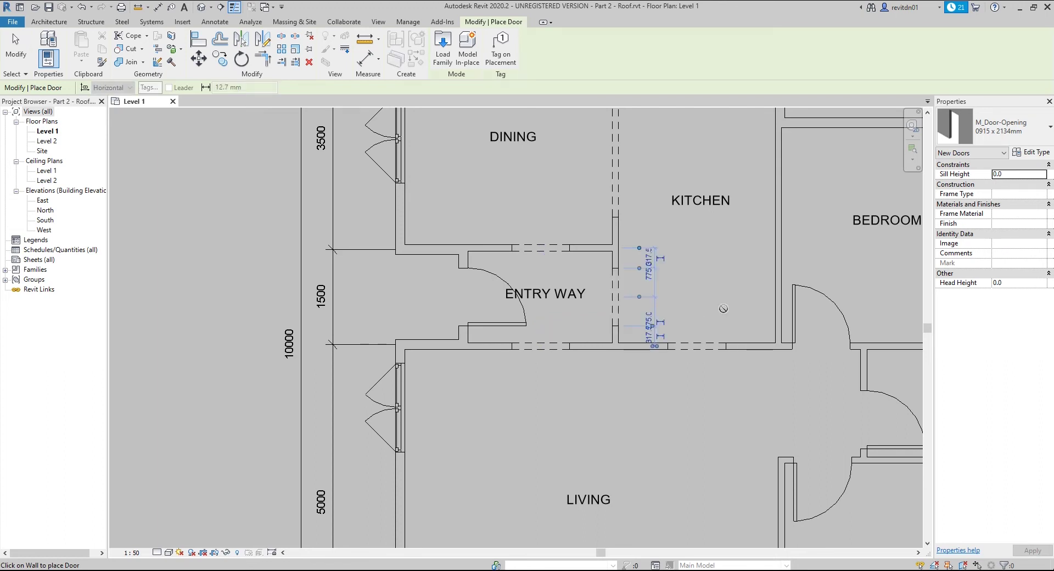
pyautogui.scroll(-4, 609, 370)
pyautogui.scroll(-3, 608, 370)
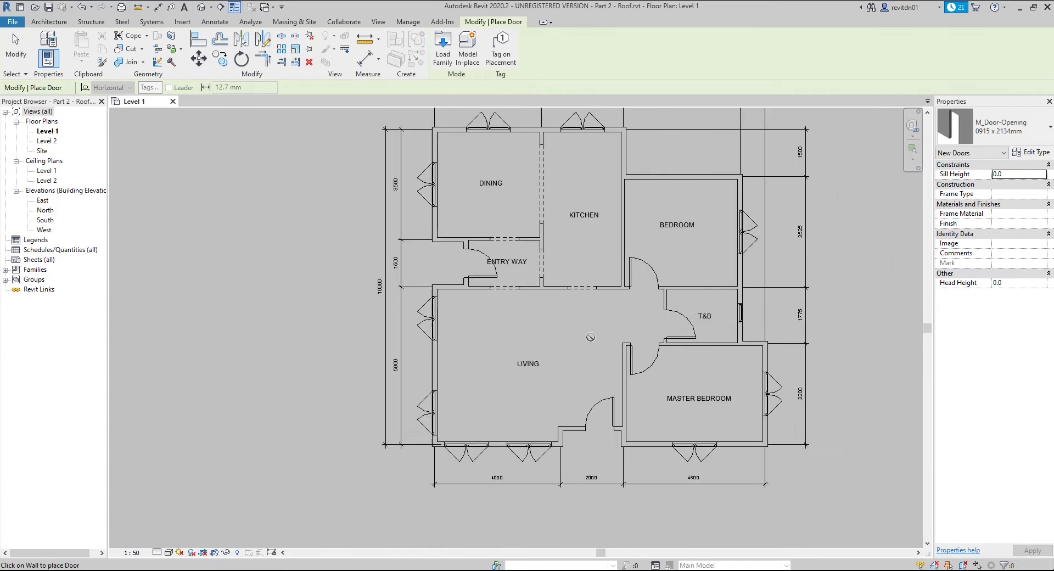
pyautogui.scroll(-2, 613, 356)
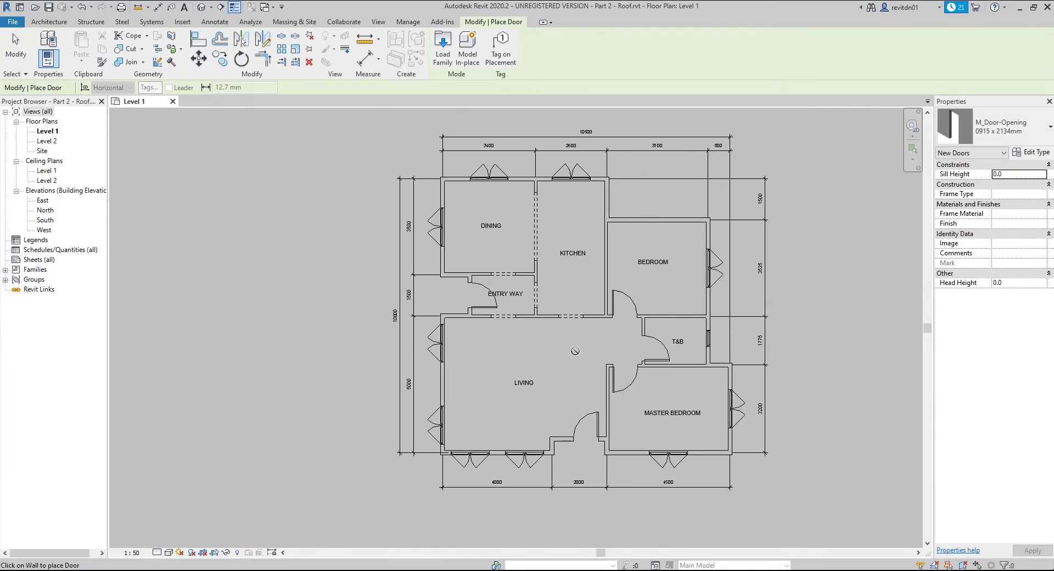
pyautogui.press('Escape')
pyautogui.press('Escape')
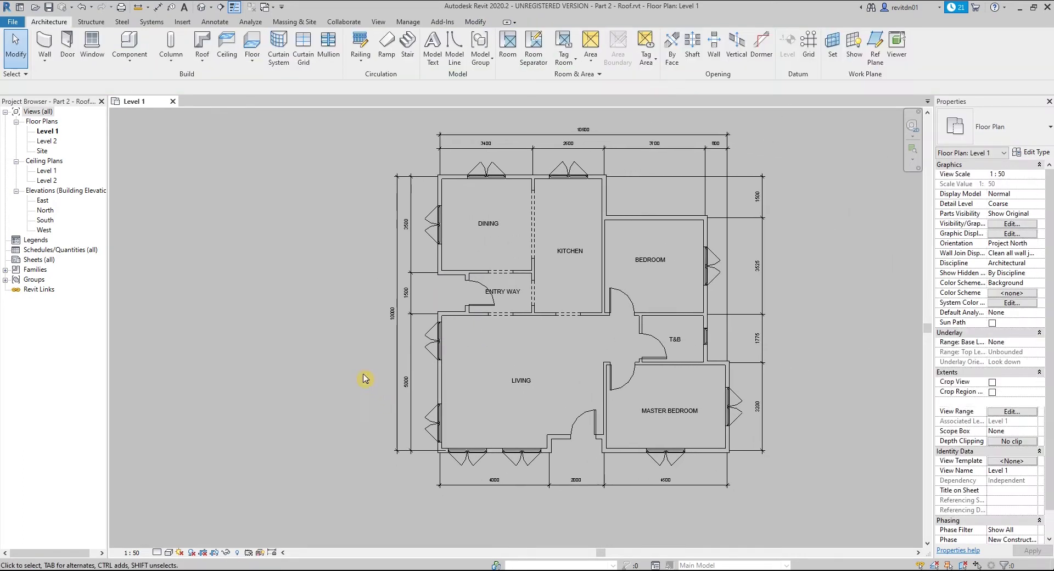
# Step: Open the default 3D view showing the house together with its level lines
pyautogui.click(203, 10)
pyautogui.keyDown('shift'); pyautogui.moveTo(407, 411); pyautogui.dragTo(497, 414, button='middle'); pyautogui.keyUp('shift')
pyautogui.moveTo(442, 369); pyautogui.dragTo(442, 380, button='middle')
pyautogui.moveTo(394, 395); pyautogui.dragTo(317, 163)
pyautogui.moveTo(374, 196); pyautogui.dragTo(363, 353)
pyautogui.press('Escape')
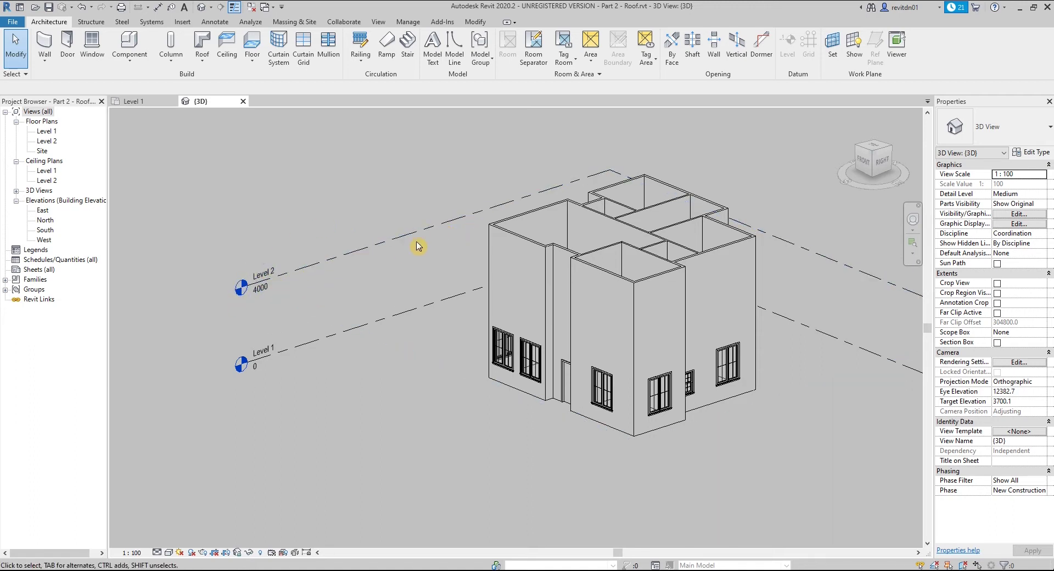
# Step: Rename Level 2 as T/O ROOF BEAM and rename its corresponding views as well
pyautogui.click(266, 277)
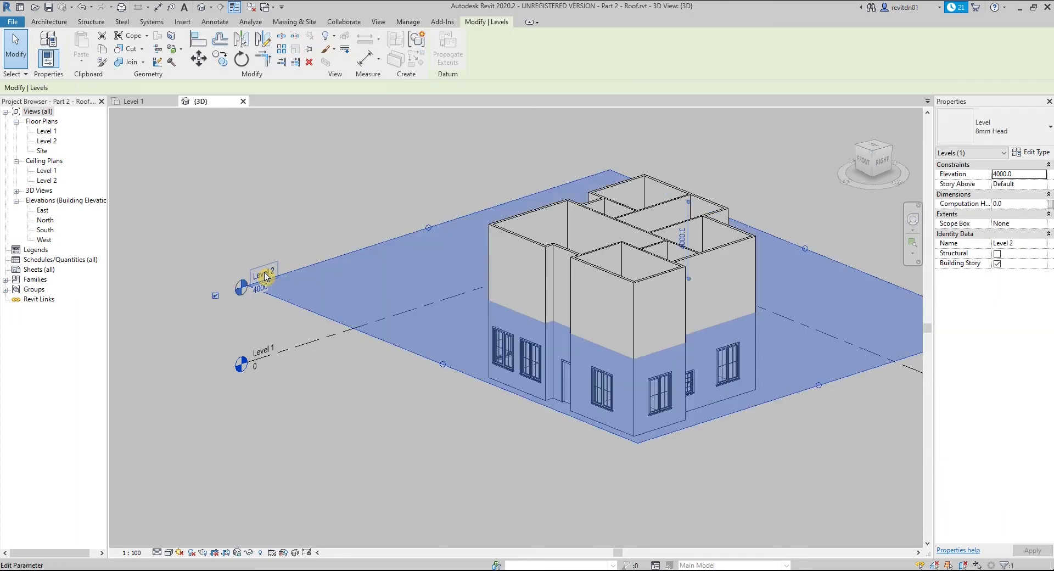
pyautogui.click(258, 275)
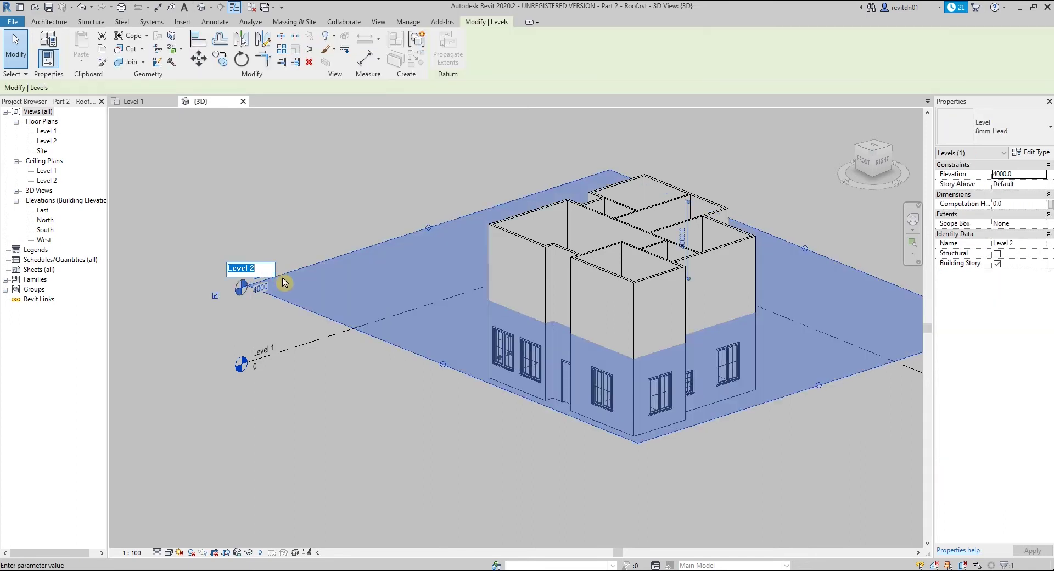
pyautogui.write('T')
pyautogui.write('/O ')
pyautogui.write('ROOF ')
pyautogui.write('BEAM')
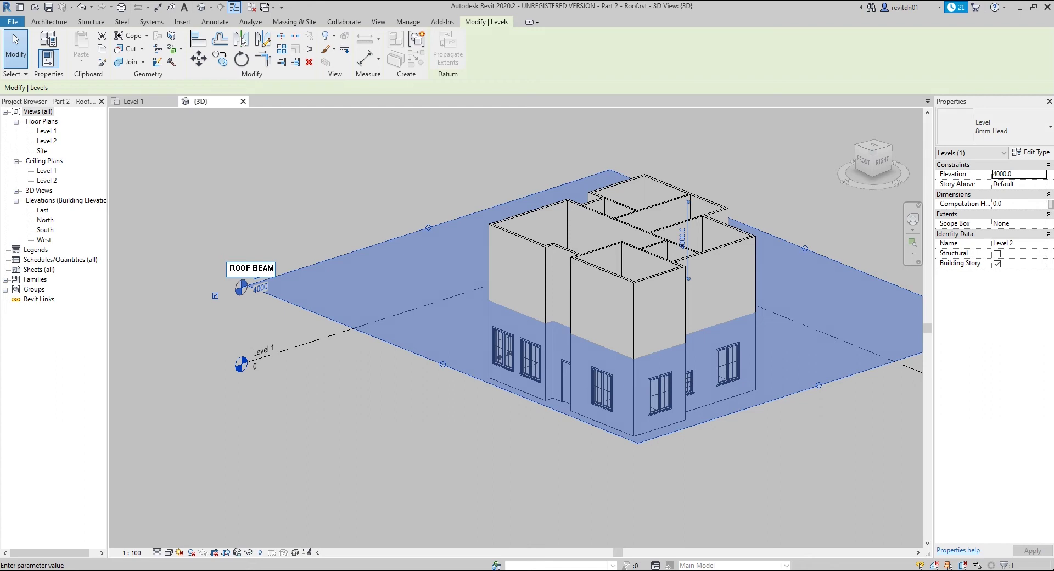
pyautogui.press('Return')
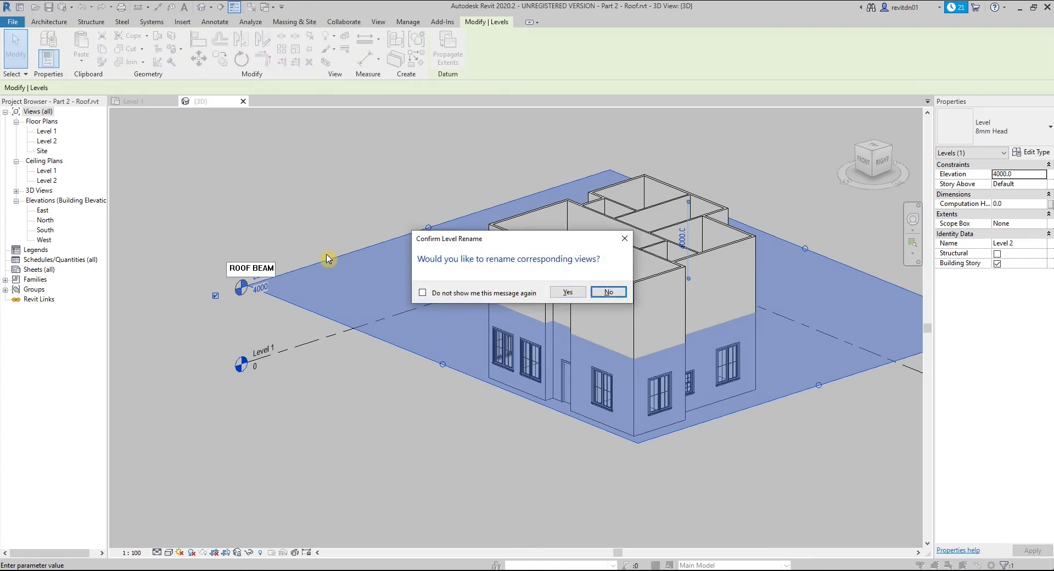
pyautogui.click(568, 292)
pyautogui.click(301, 225)
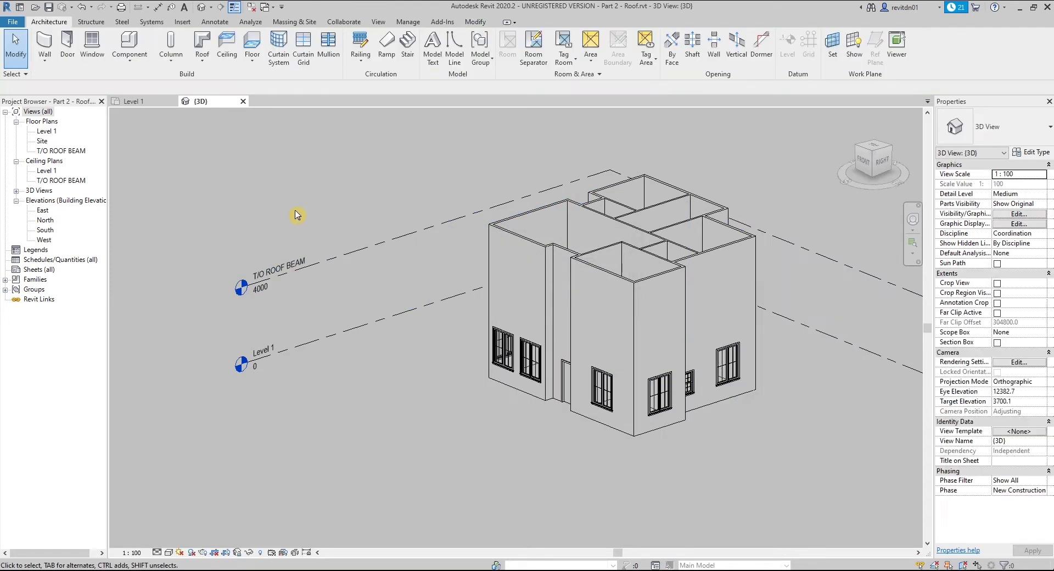
# Step: Set the elevation of the T/O ROOF BEAM level to 3500
pyautogui.scroll(2, 280, 291)
pyautogui.click(280, 286)
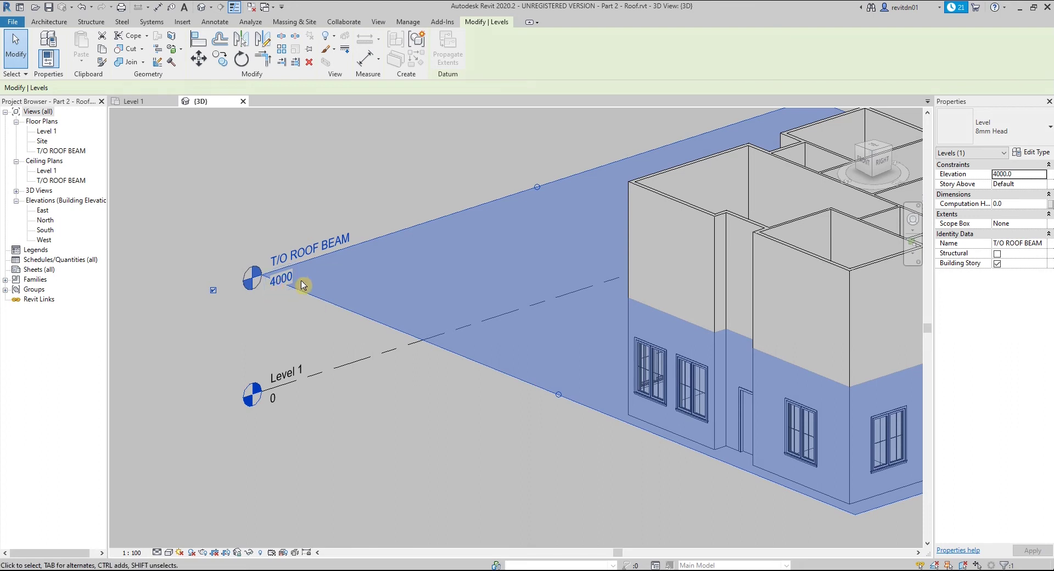
pyautogui.click(284, 284)
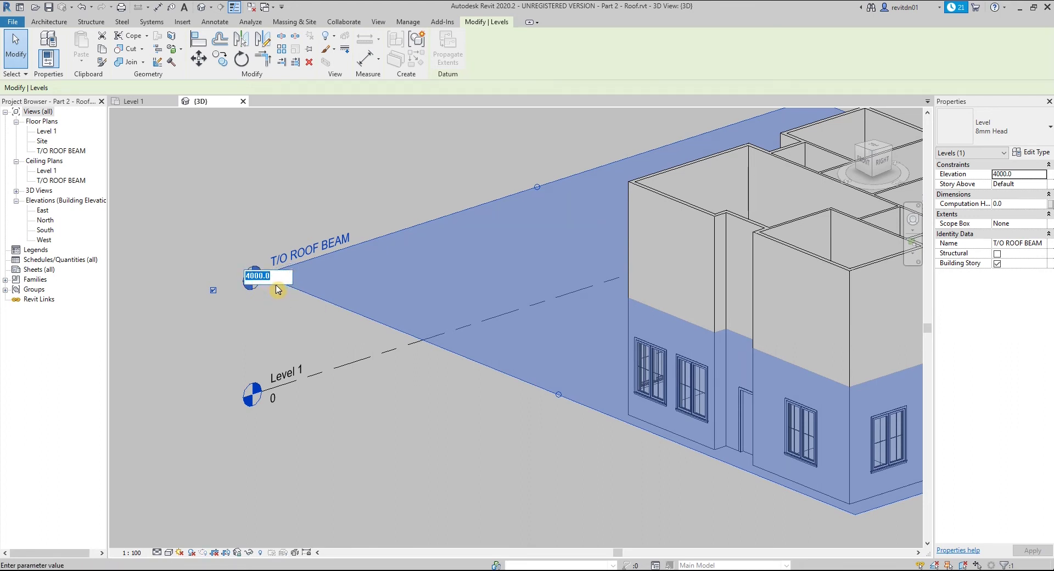
pyautogui.write('3500')
pyautogui.press('Return')
pyautogui.click(419, 344)
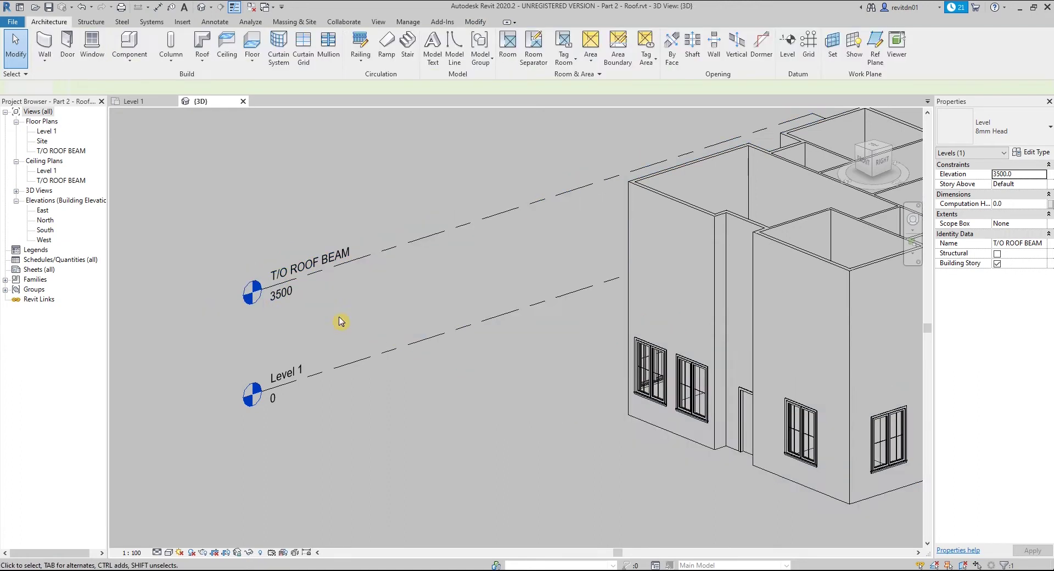
pyautogui.moveTo(477, 400); pyautogui.dragTo(442, 357, button='middle')
pyautogui.scroll(-2, 390, 321)
pyautogui.scroll(1, 442, 351)
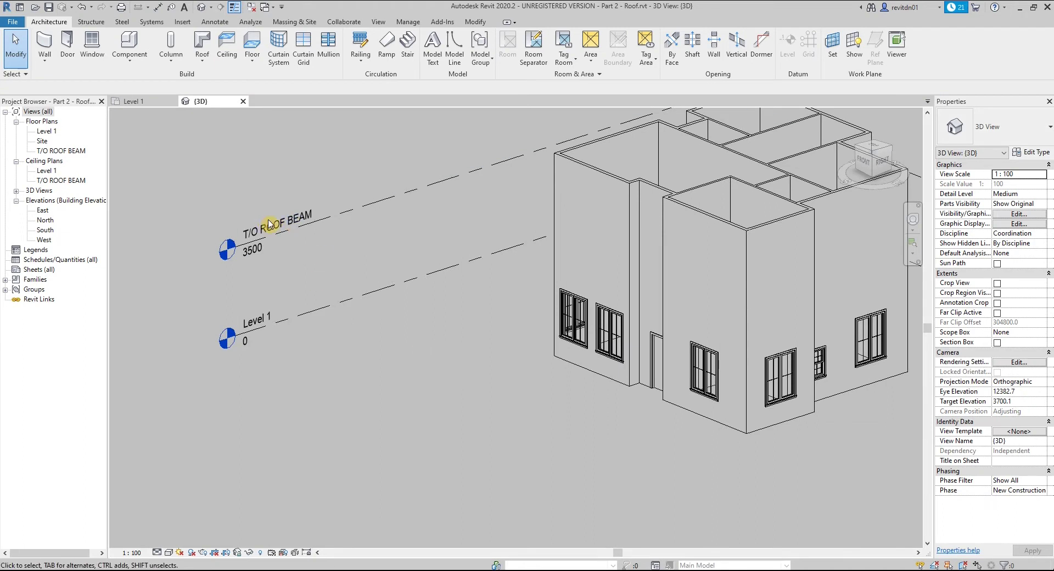
pyautogui.moveTo(284, 407); pyautogui.dragTo(329, 407, button='middle')
pyautogui.moveTo(407, 374); pyautogui.dragTo(435, 410, button='middle')
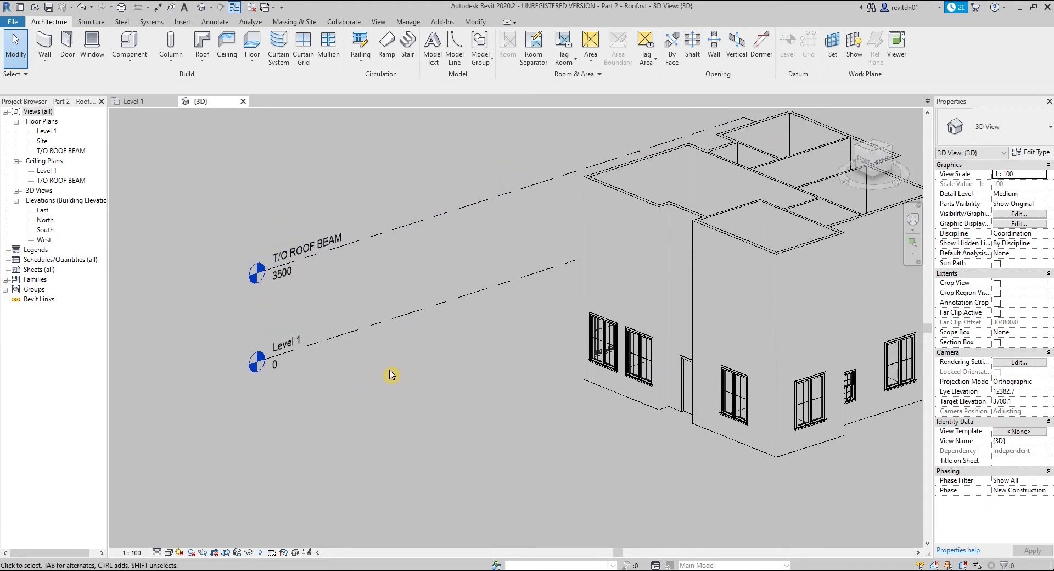
pyautogui.moveTo(403, 374); pyautogui.dragTo(381, 386, button='middle')
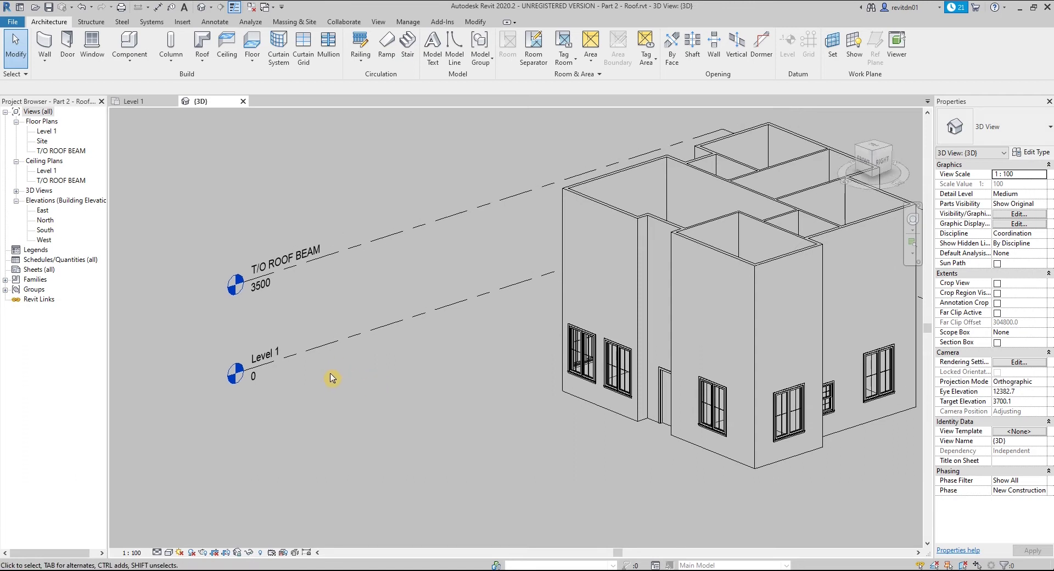
# Step: Open the T/O ROOF BEAM floor plan and frame the house walls
pyautogui.doubleClick(235, 287)
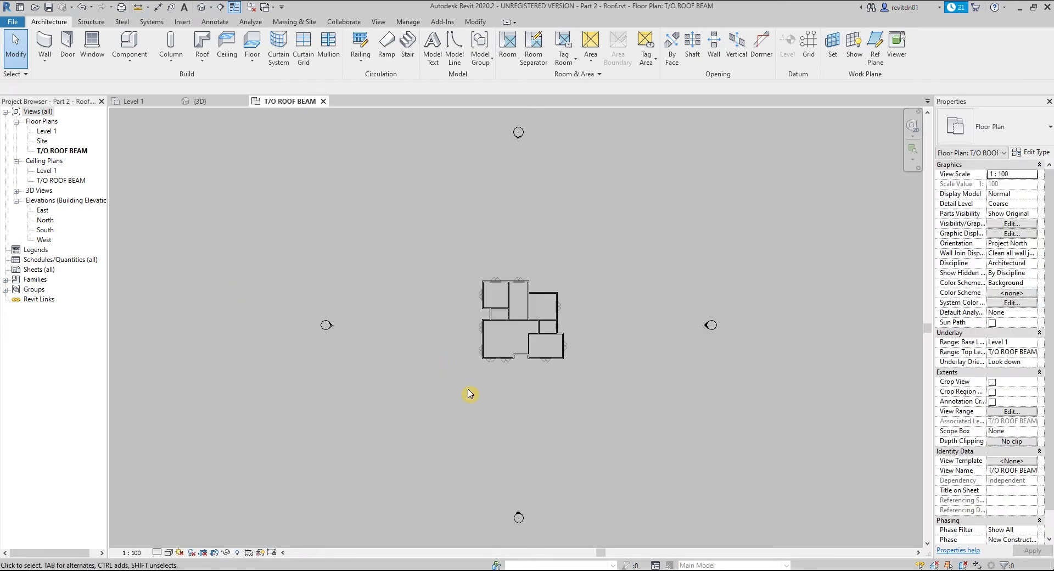
pyautogui.scroll(5, 477, 396)
pyautogui.moveTo(543, 376); pyautogui.dragTo(558, 393, button='middle')
pyautogui.moveTo(538, 336)
pyautogui.mouseDown(button='middle')
pyautogui.moveTo(582, 319)
pyautogui.moveTo(543, 342)
pyautogui.mouseUp(button='middle')
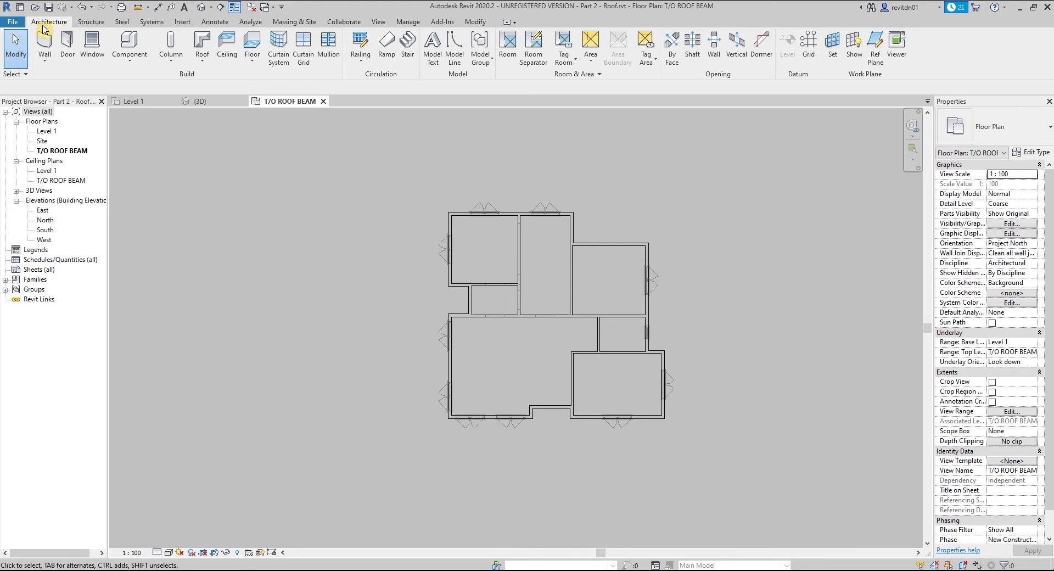
# Step: Start a roof by footprint and pick the house's upper west, north and upper east outer wall edges as slope-defining boundary lines
pyautogui.click(203, 41)
pyautogui.click(441, 39)
pyautogui.click(206, 42)
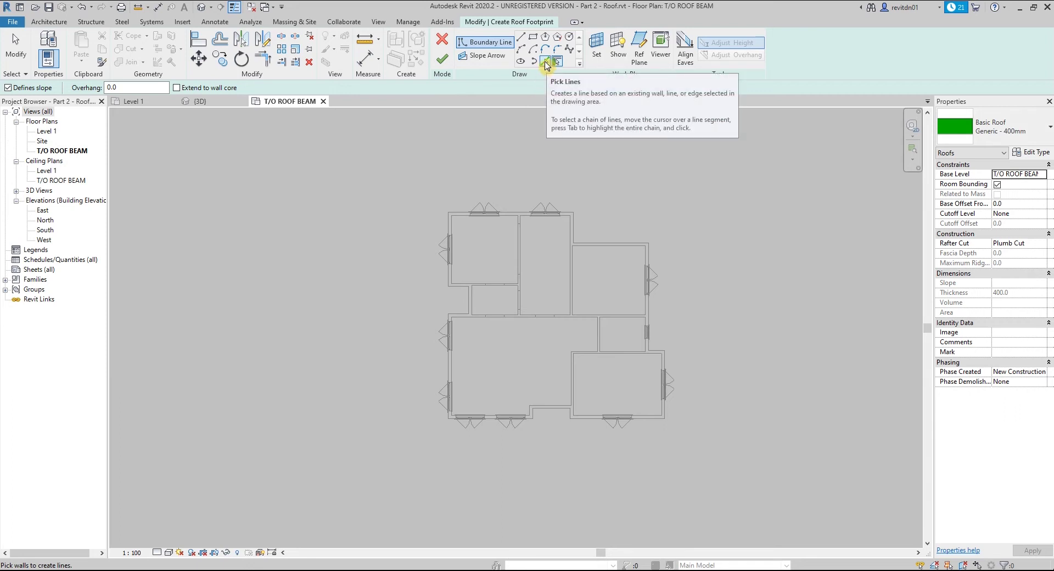
pyautogui.click(546, 62)
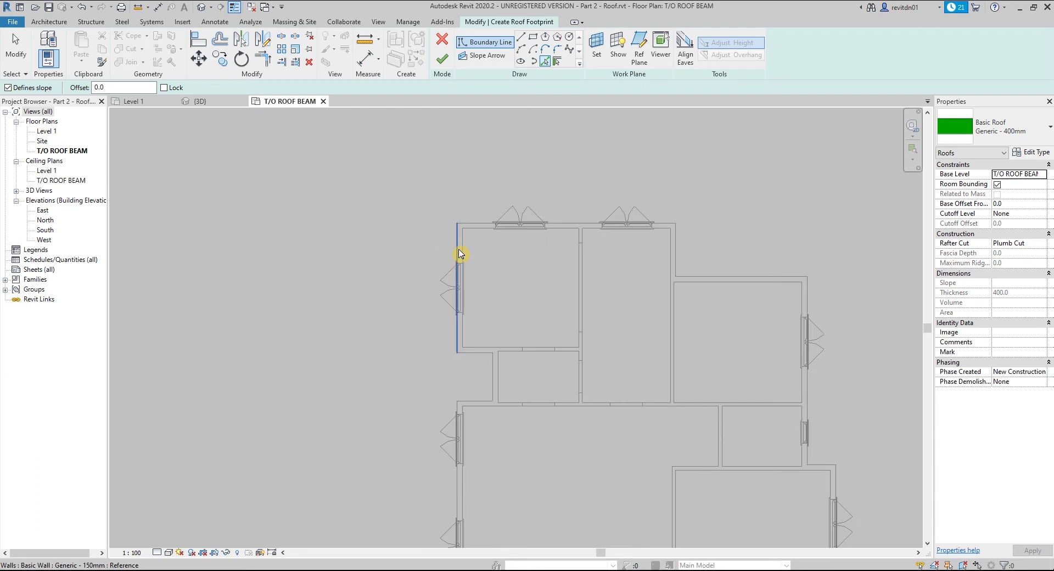
pyautogui.click(460, 250)
pyautogui.click(481, 225)
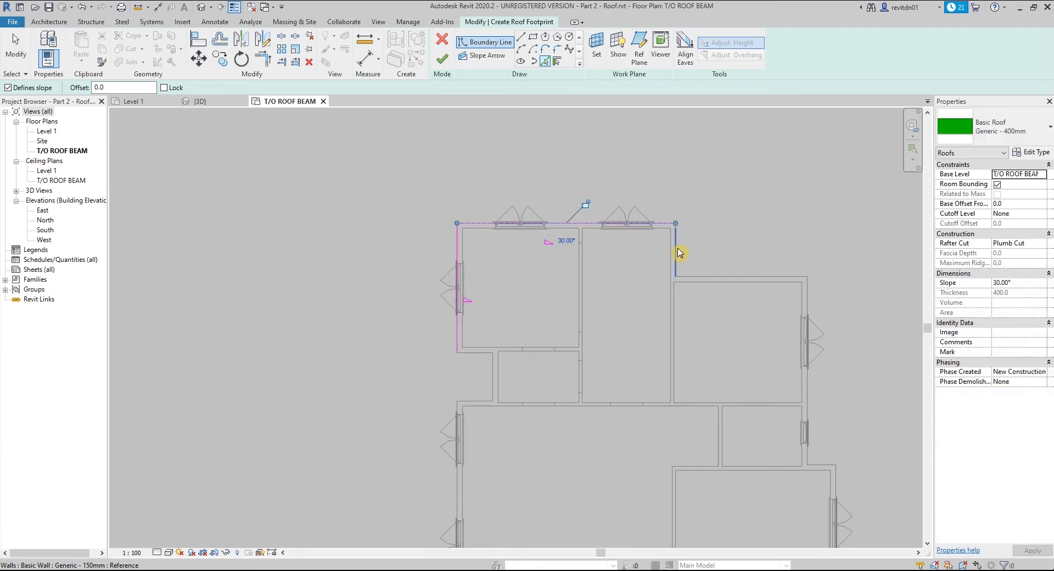
pyautogui.click(678, 251)
pyautogui.click(741, 278)
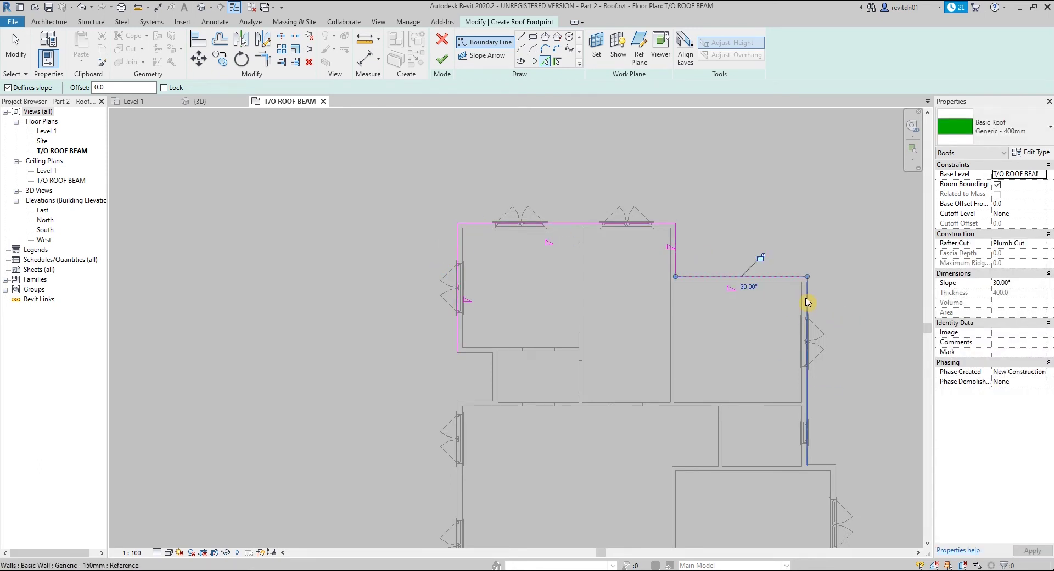
pyautogui.click(807, 305)
# Step: Continue the roof boundary around the south-east room by picking its outer north jog, east and south wall edges
pyautogui.scroll(-2, 755, 305)
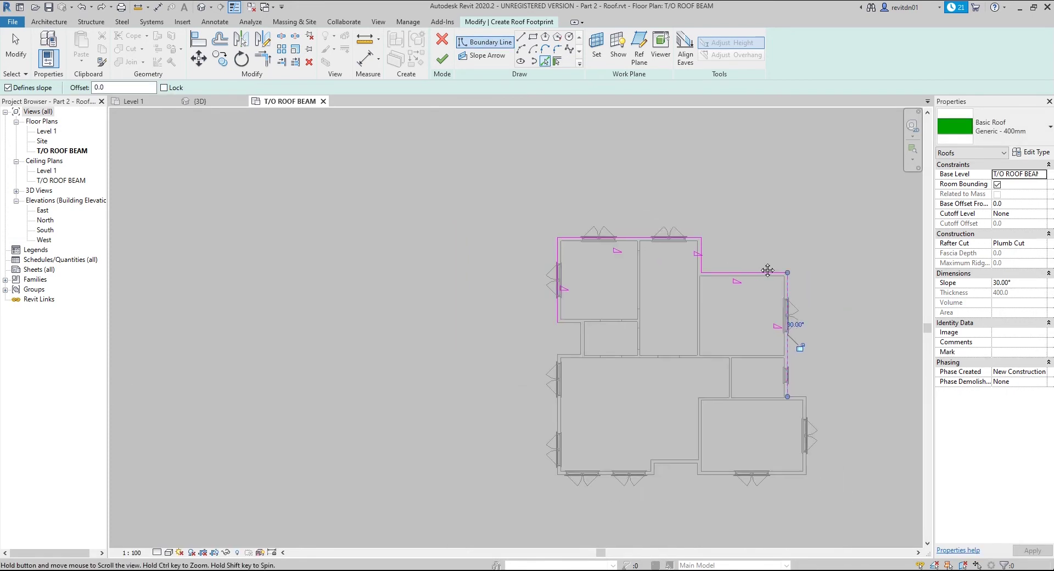
pyautogui.scroll(3, 734, 362)
pyautogui.click(735, 356)
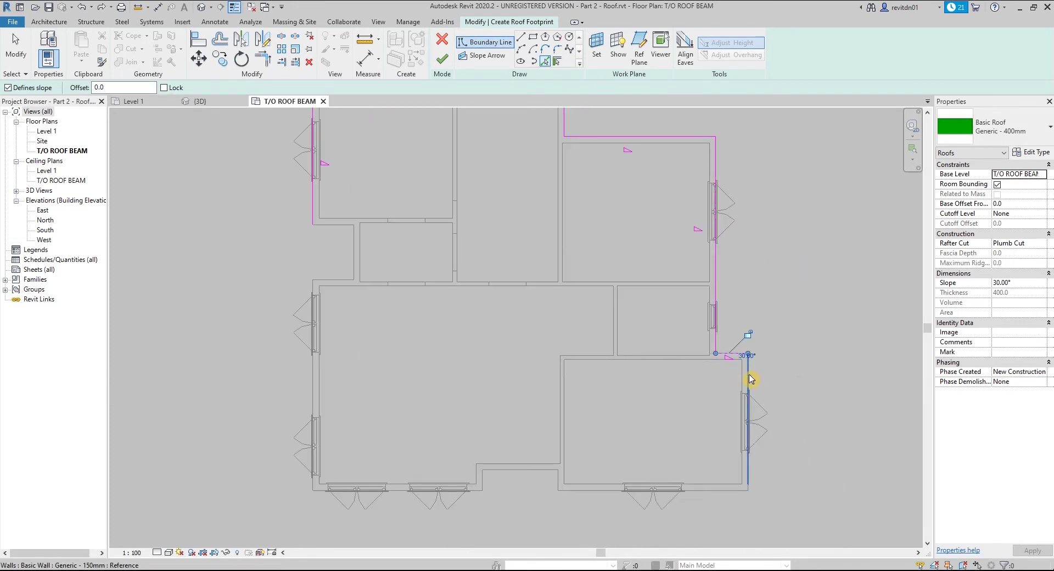
pyautogui.click(747, 378)
pyautogui.scroll(-2, 731, 359)
pyautogui.click(741, 413)
# Step: Pick the outer wall edges of the entry recess and the south-west wall as roof boundary lines
pyautogui.scroll(2, 635, 428)
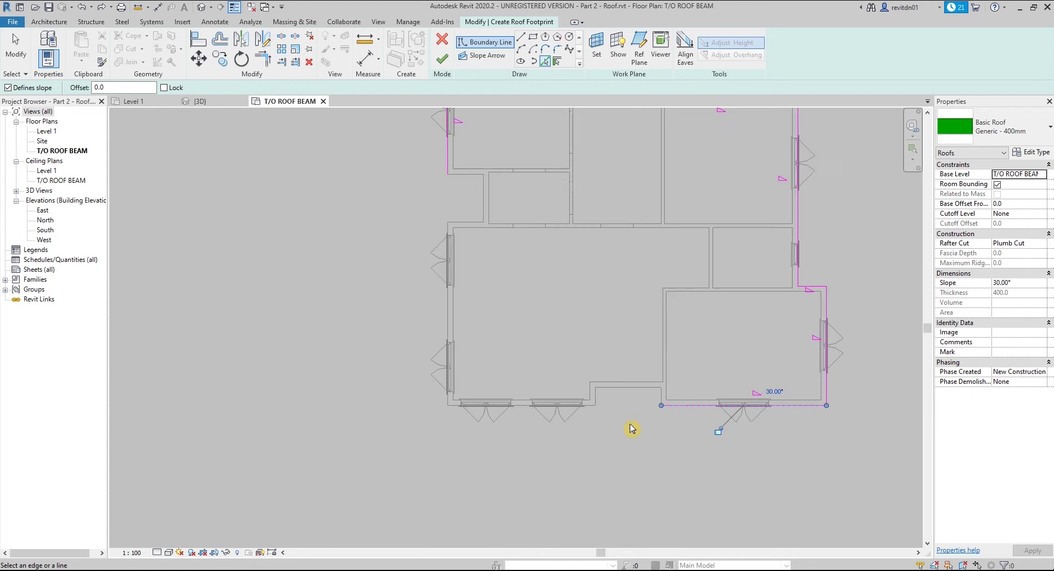
pyautogui.scroll(2, 675, 386)
pyautogui.click(689, 387)
pyautogui.click(639, 362)
pyautogui.click(533, 384)
pyautogui.click(509, 402)
# Step: Close the roof boundary by picking the lower west wall edge and the outer edges of the west recess
pyautogui.scroll(-2, 508, 402)
pyautogui.moveTo(328, 267); pyautogui.dragTo(400, 339, button='middle')
pyautogui.scroll(2, 400, 337)
pyautogui.click(398, 363)
pyautogui.scroll(-1, 421, 273)
pyautogui.scroll(1, 428, 205)
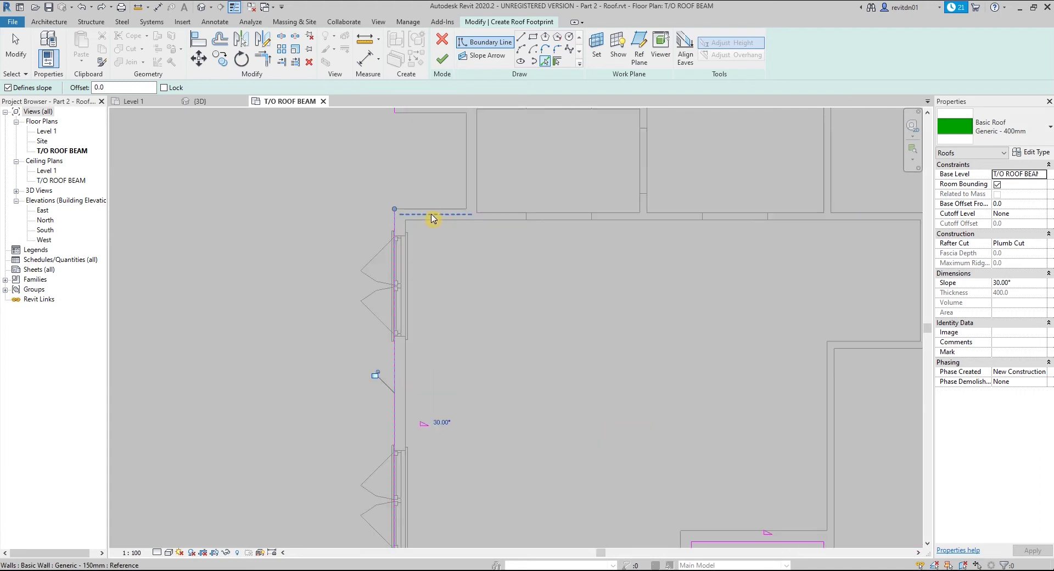
pyautogui.click(437, 213)
pyautogui.click(470, 165)
pyautogui.moveTo(402, 100); pyautogui.dragTo(454, 235, button='middle')
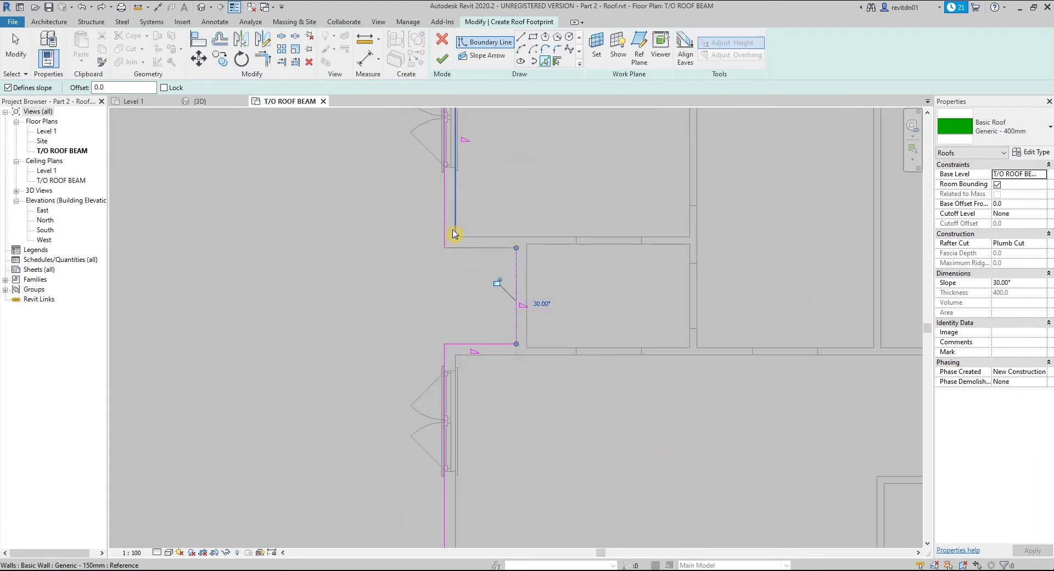
pyautogui.scroll(-3, 543, 302)
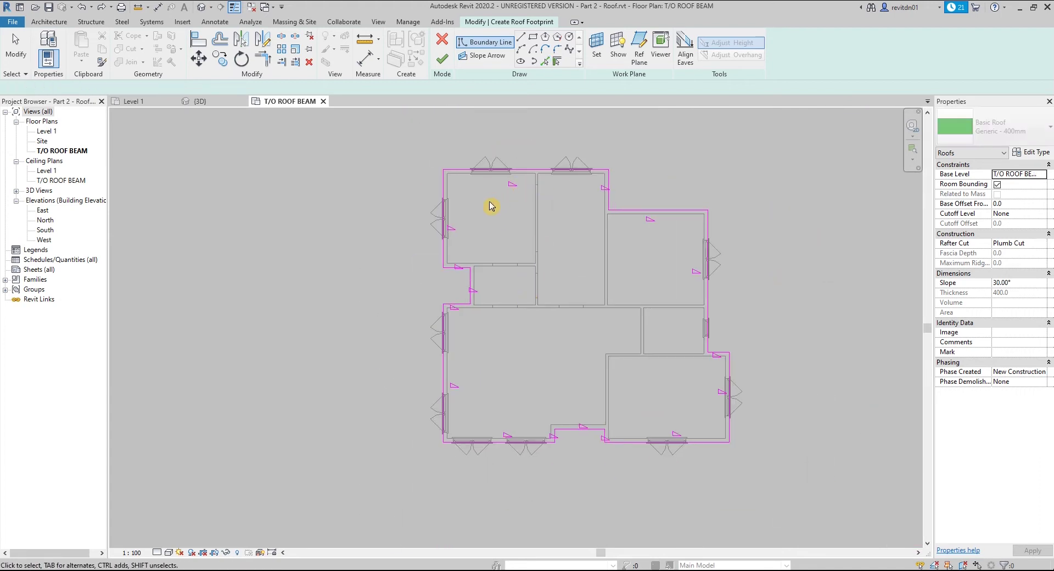
pyautogui.press('Escape')
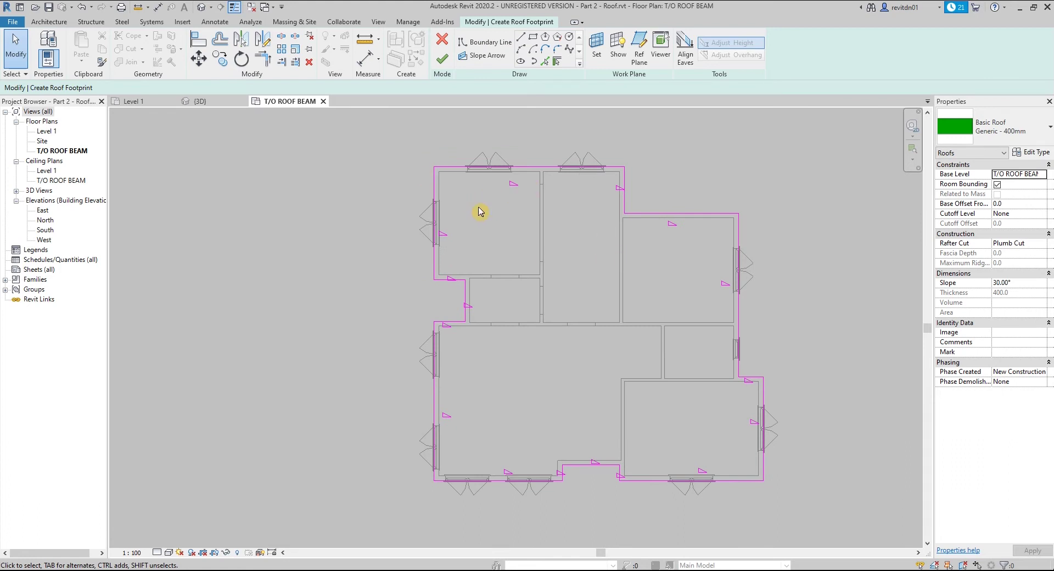
# Step: Finish the roof footprint and attach the highlighted walls to the roof
pyautogui.moveTo(509, 218); pyautogui.dragTo(532, 241, button='middle')
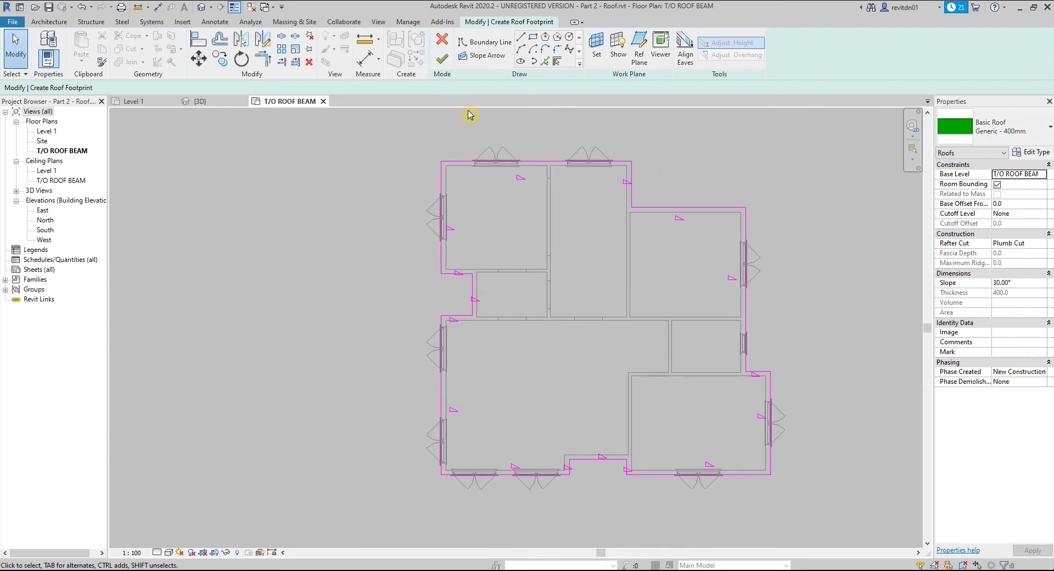
pyautogui.click(442, 58)
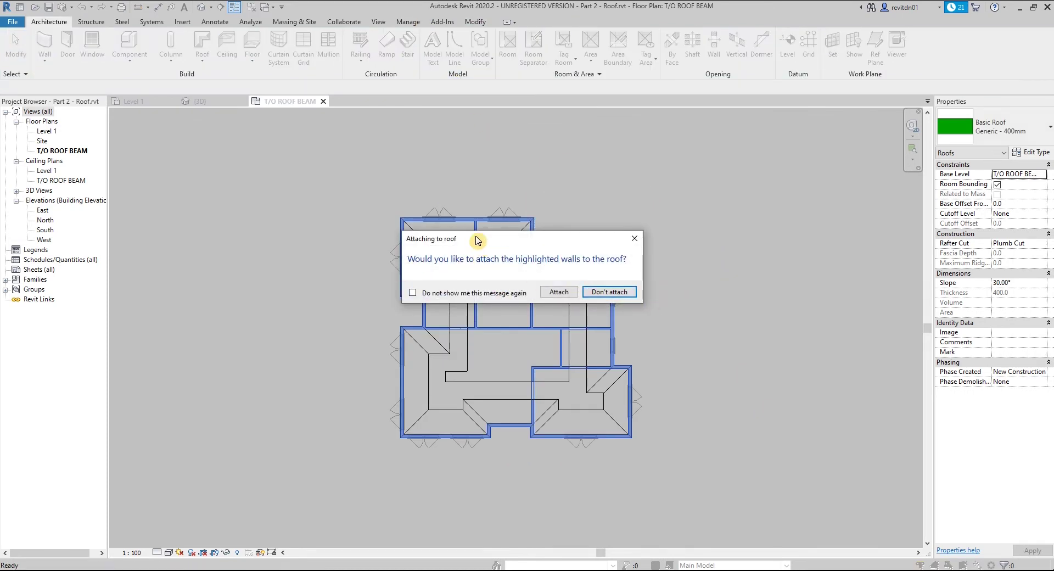
pyautogui.moveTo(476, 240); pyautogui.dragTo(460, 260)
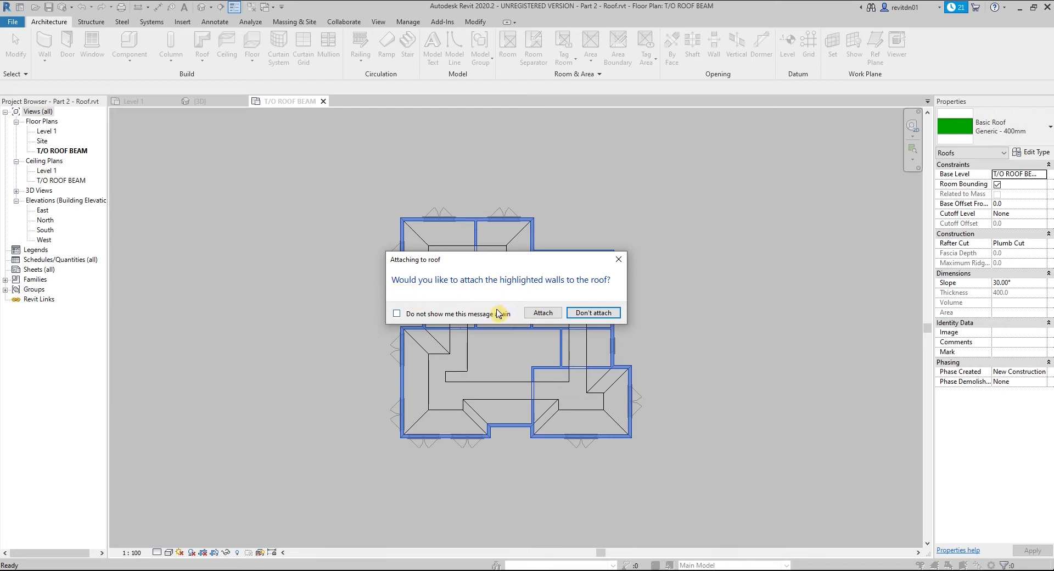
pyautogui.click(543, 314)
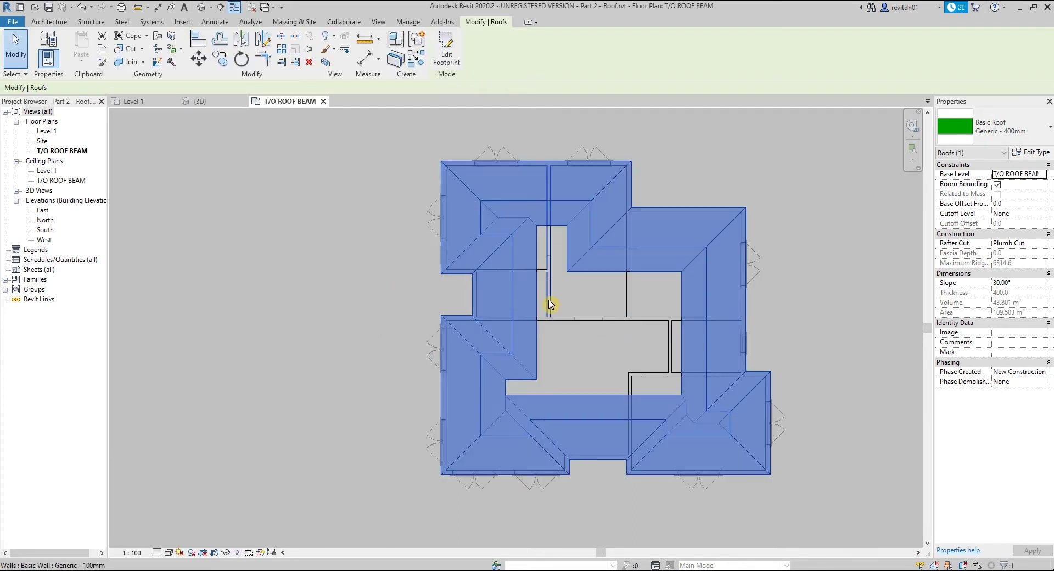
# Step: Check the roof in the default 3D view and undo the wall attachment and roof creation back to the footprint sketch
pyautogui.click(201, 7)
pyautogui.scroll(2, 600, 405)
pyautogui.moveTo(600, 405); pyautogui.dragTo(588, 289, button='middle')
pyautogui.keyDown('shift'); pyautogui.moveTo(571, 424); pyautogui.dragTo(546, 427, button='middle'); pyautogui.keyUp('shift')
pyautogui.hotkey('ctrl', 'z')
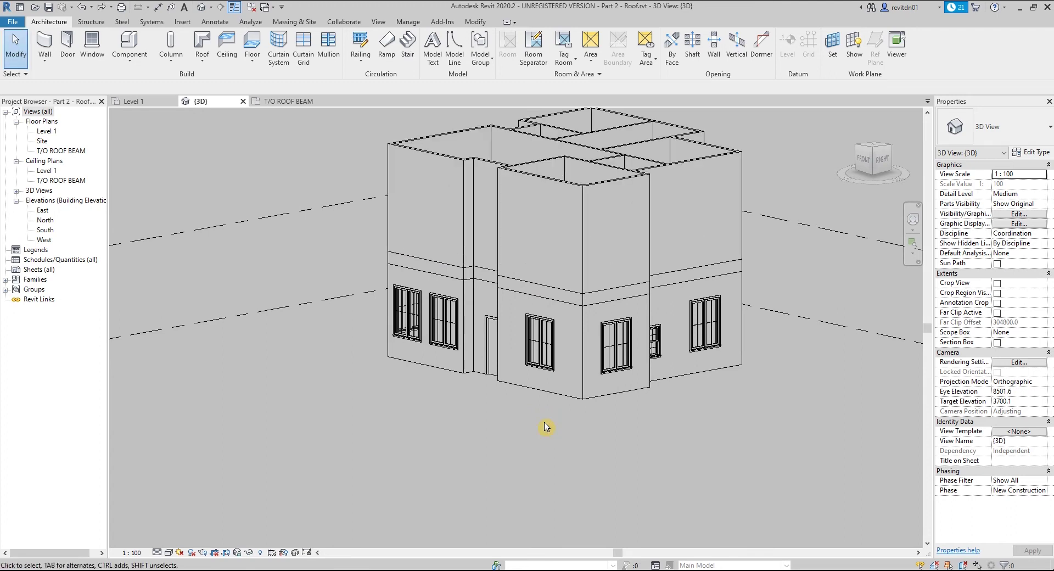
pyautogui.click(584, 193)
pyautogui.press('Escape')
pyautogui.keyDown('shift'); pyautogui.moveTo(584, 193); pyautogui.dragTo(602, 301, button='middle'); pyautogui.keyUp('shift')
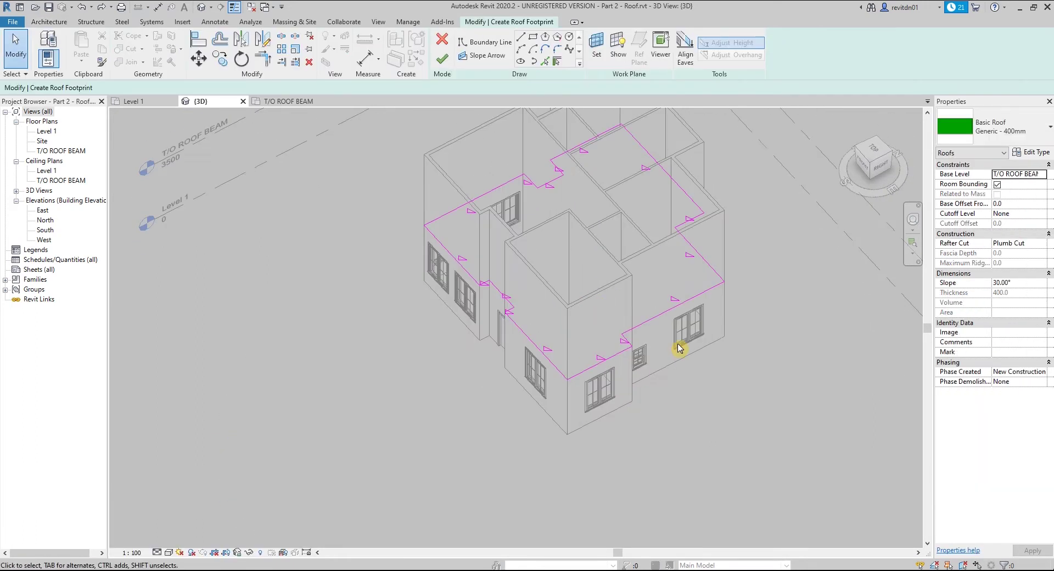
# Step: Finish the roof footprint from the 3D view, attach the highlighted walls to the roof, and inspect the house
pyautogui.click(442, 58)
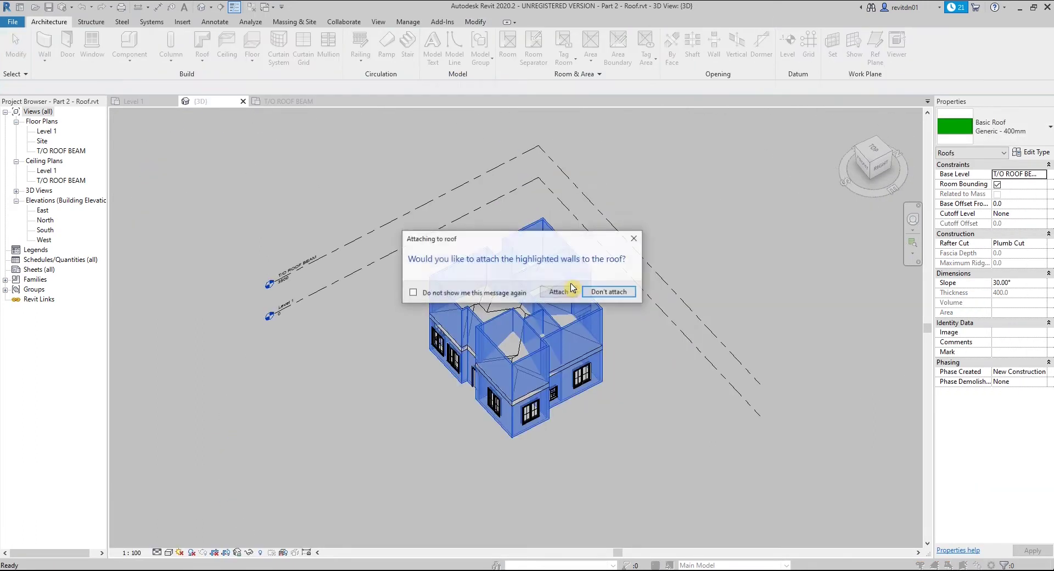
pyautogui.click(559, 292)
pyautogui.scroll(3, 603, 404)
pyautogui.click(593, 399)
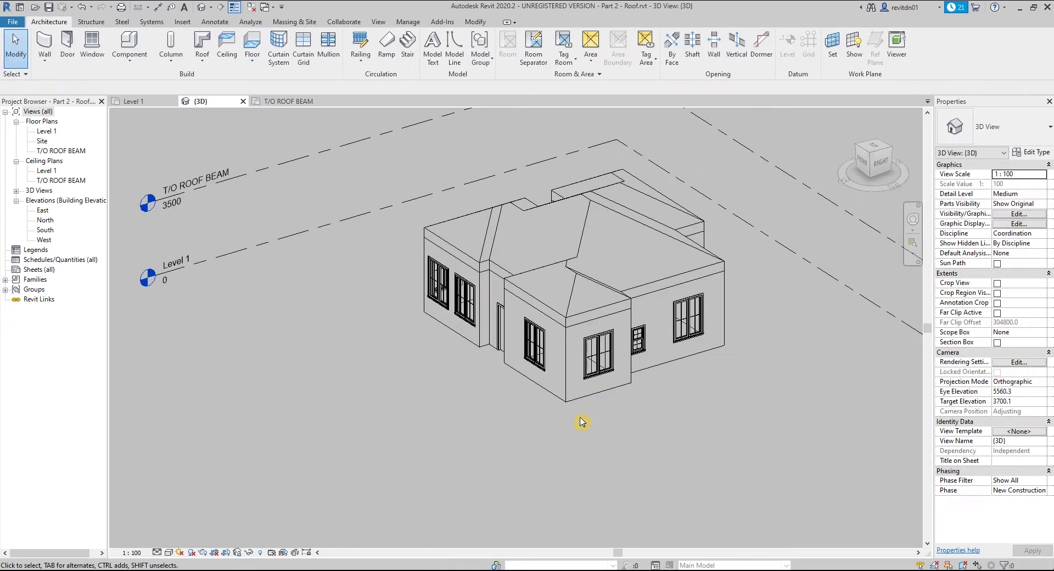
pyautogui.keyDown('shift'); pyautogui.moveTo(606, 382); pyautogui.dragTo(548, 299, button='middle'); pyautogui.keyUp('shift')
# Step: Edit the roof's footprint in the T/O ROOF BEAM floor plan and activate a numerical offset of 1000
pyautogui.doubleClick(539, 313)
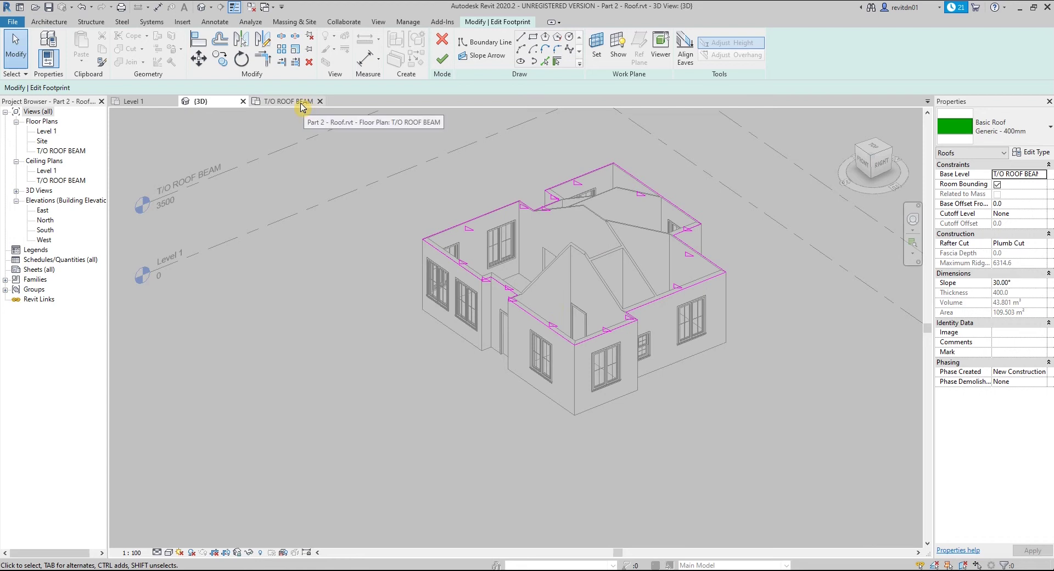
pyautogui.click(276, 102)
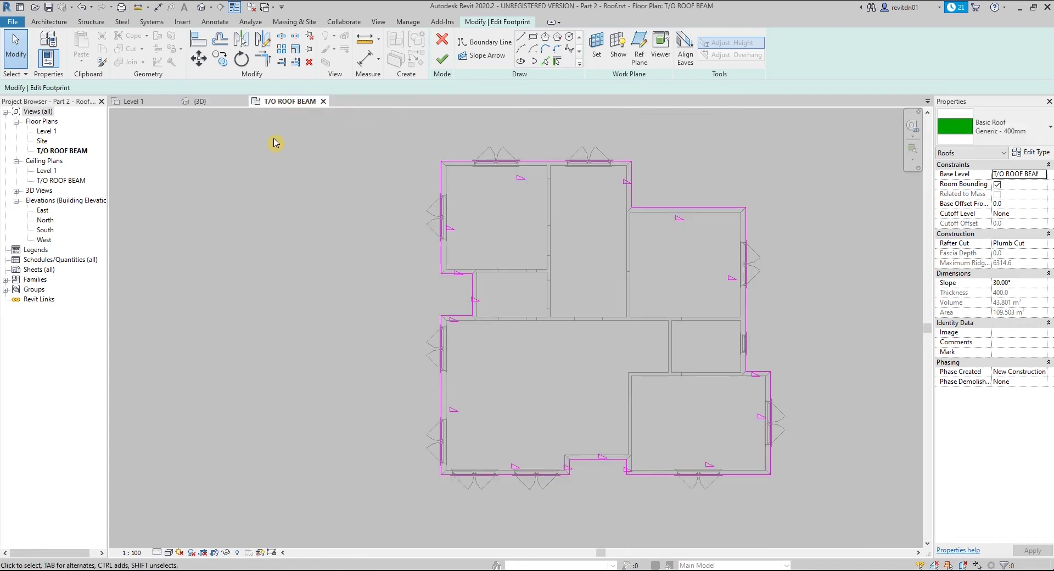
pyautogui.moveTo(374, 294)
pyautogui.mouseDown(button='middle')
pyautogui.moveTo(392, 236)
pyautogui.moveTo(355, 320)
pyautogui.mouseUp(button='middle')
pyautogui.press('o')
pyautogui.press('space')
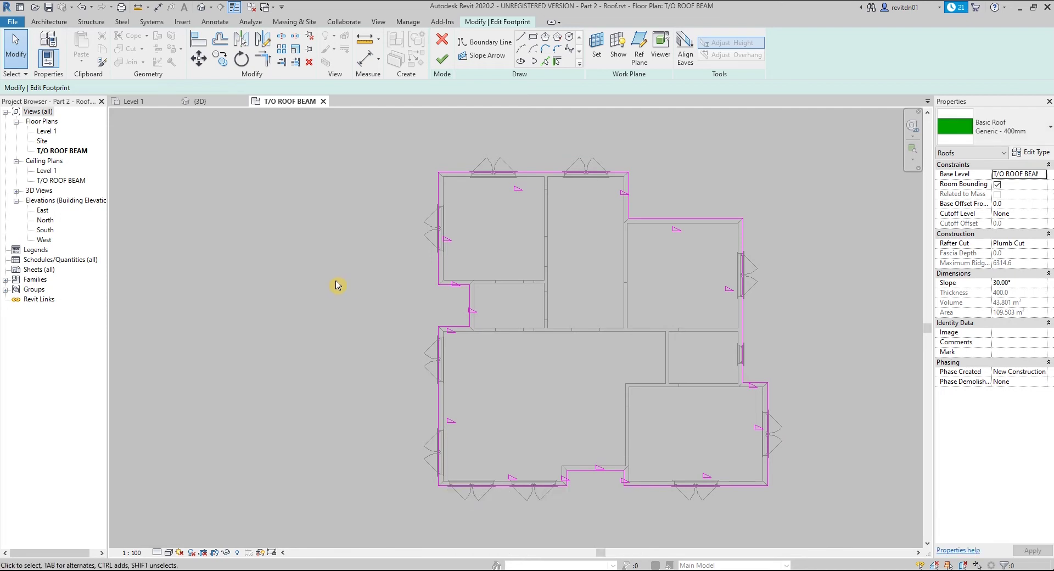
pyautogui.press('o')
pyautogui.press('f')
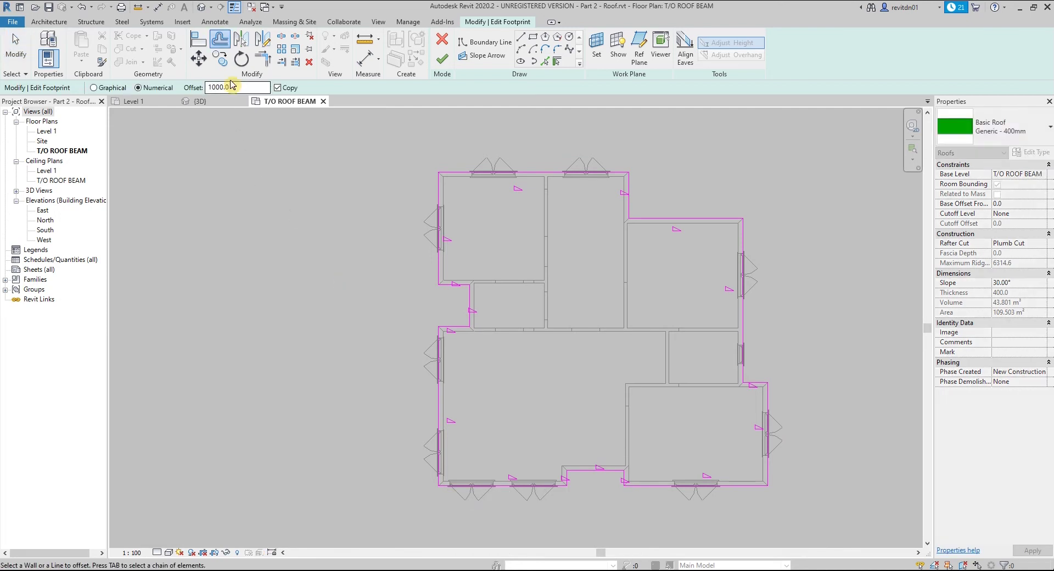
pyautogui.moveTo(493, 218); pyautogui.dragTo(495, 227, button='middle')
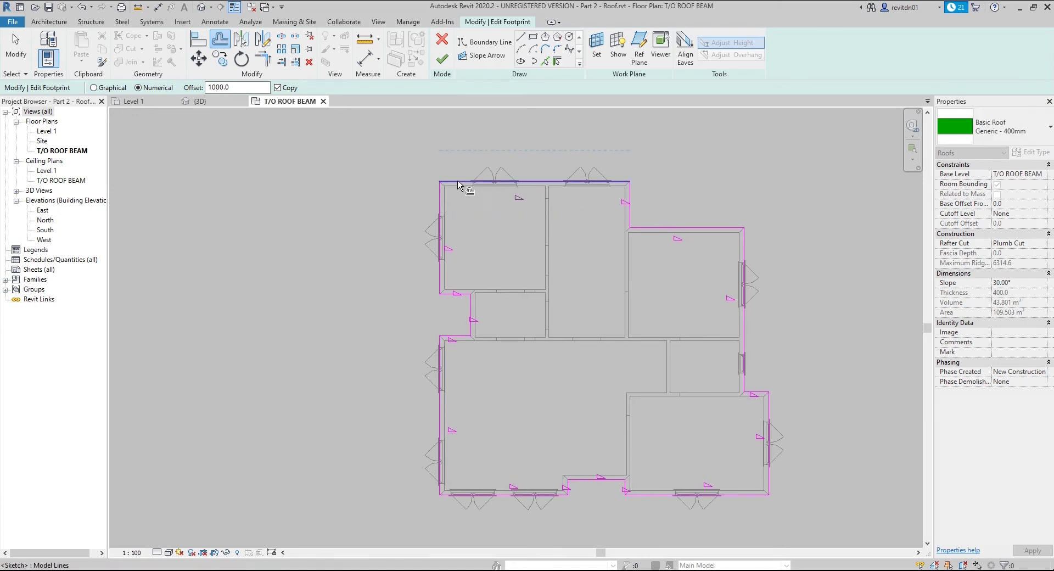
# Step: Try to offset copies of the north-side boundary lines outward one by one by 1000, and undo them
pyautogui.click(460, 183)
pyautogui.click(639, 204)
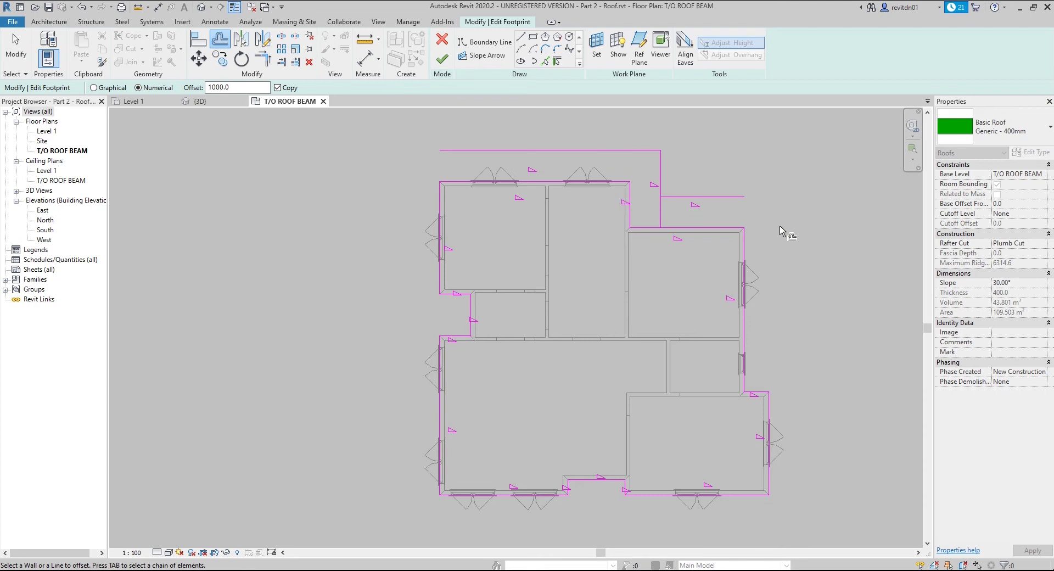
pyautogui.hotkey('ctrl', 'z')
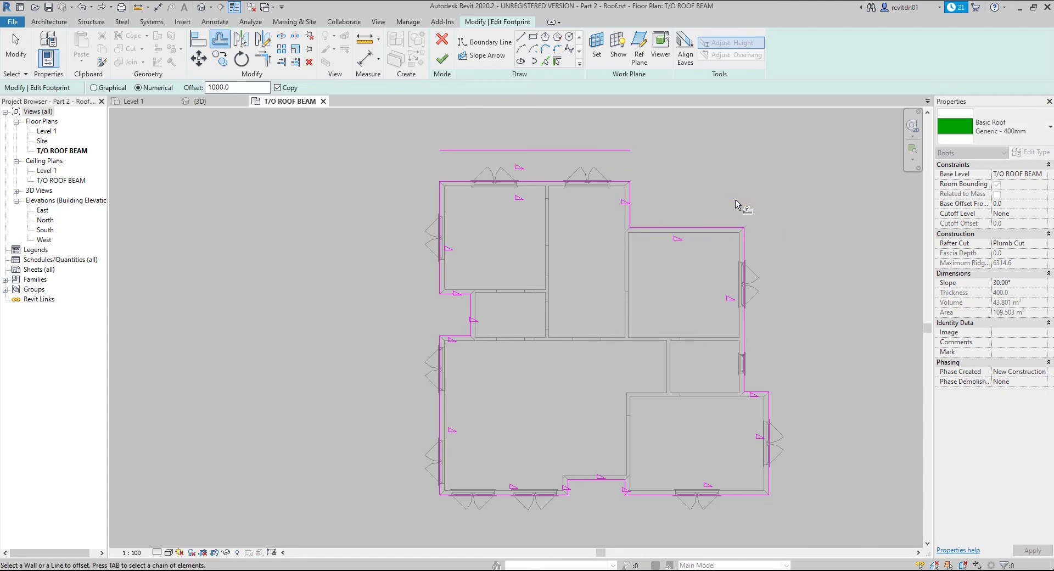
pyautogui.hotkey('ctrl', 'z')
pyautogui.moveTo(488, 157)
pyautogui.mouseDown(button='middle')
pyautogui.moveTo(503, 164)
pyautogui.moveTo(489, 149)
pyautogui.mouseUp(button='middle')
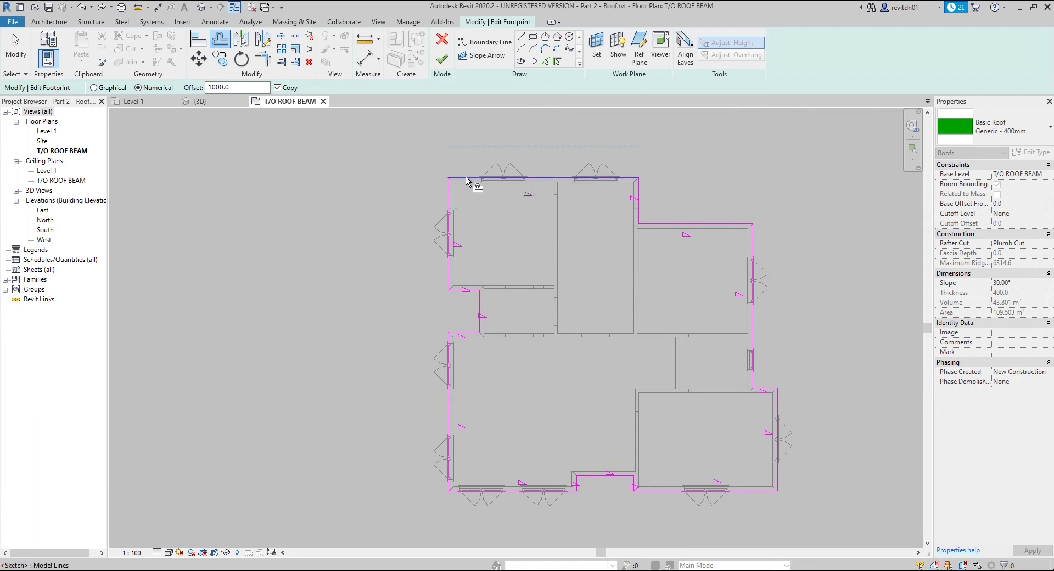
# Step: Offset the entire chain of roof boundary lines outward by 1000 without keeping a copy of the original
pyautogui.press('Tab')
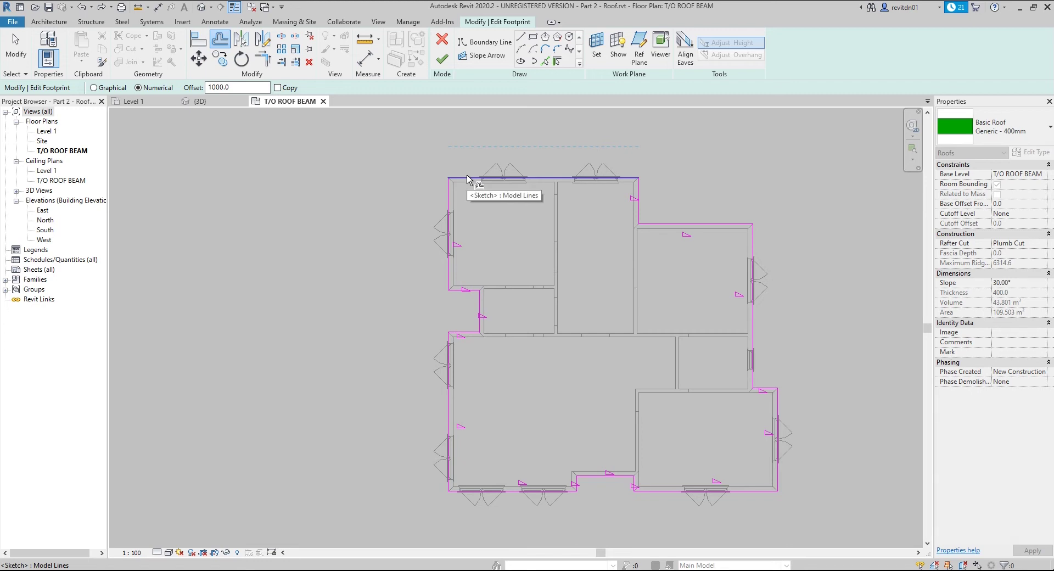
pyautogui.press('Tab')
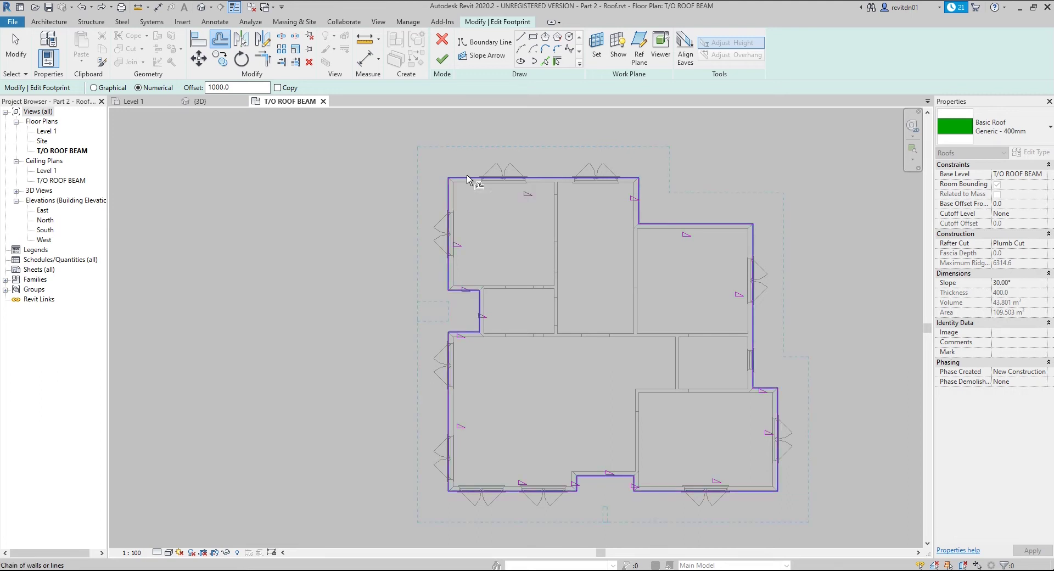
pyautogui.click(467, 180)
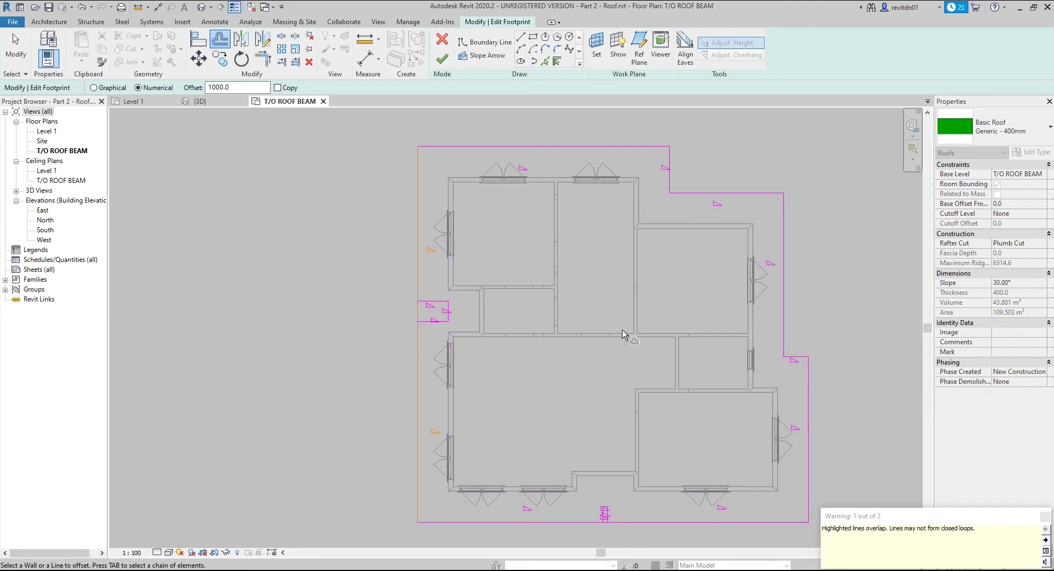
pyautogui.press('Escape')
# Step: Delete the three leftover recess lines on the west side together with the upper west boundary line
pyautogui.scroll(2, 483, 296)
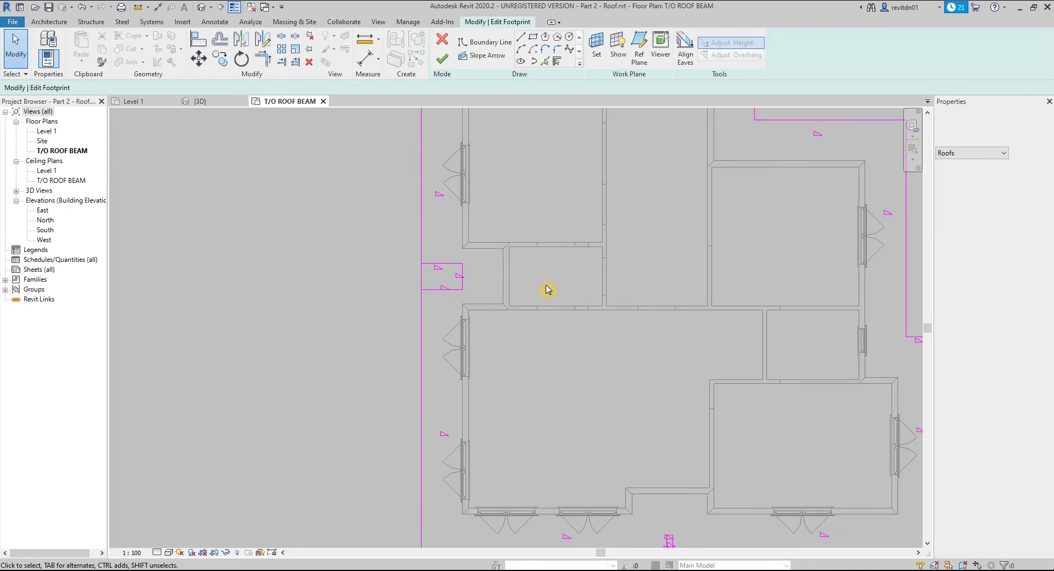
pyautogui.scroll(1, 413, 254)
pyautogui.moveTo(352, 239); pyautogui.dragTo(538, 360)
pyautogui.scroll(-1, 574, 297)
pyautogui.scroll(1, 550, 291)
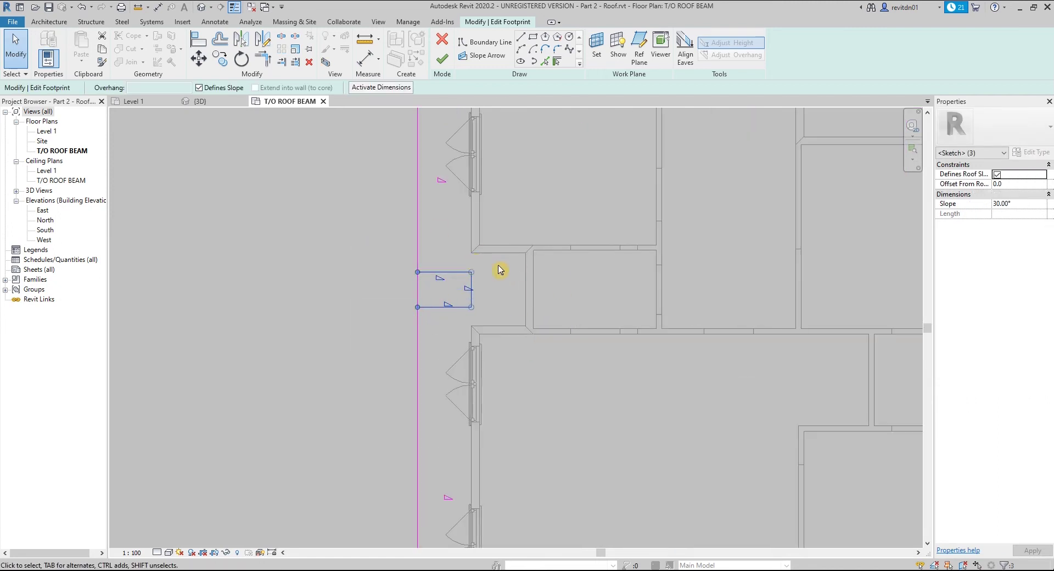
pyautogui.click(488, 297)
pyautogui.scroll(-1, 626, 303)
pyautogui.moveTo(625, 303)
pyautogui.mouseDown(button='middle')
pyautogui.moveTo(525, 276)
pyautogui.moveTo(543, 277)
pyautogui.mouseUp(button='middle')
pyautogui.scroll(1, 423, 235)
pyautogui.scroll(-2, 574, 297)
pyautogui.moveTo(416, 118)
pyautogui.mouseDown()
pyautogui.moveTo(565, 348)
pyautogui.moveTo(551, 325)
pyautogui.mouseUp()
pyautogui.press('Delete')
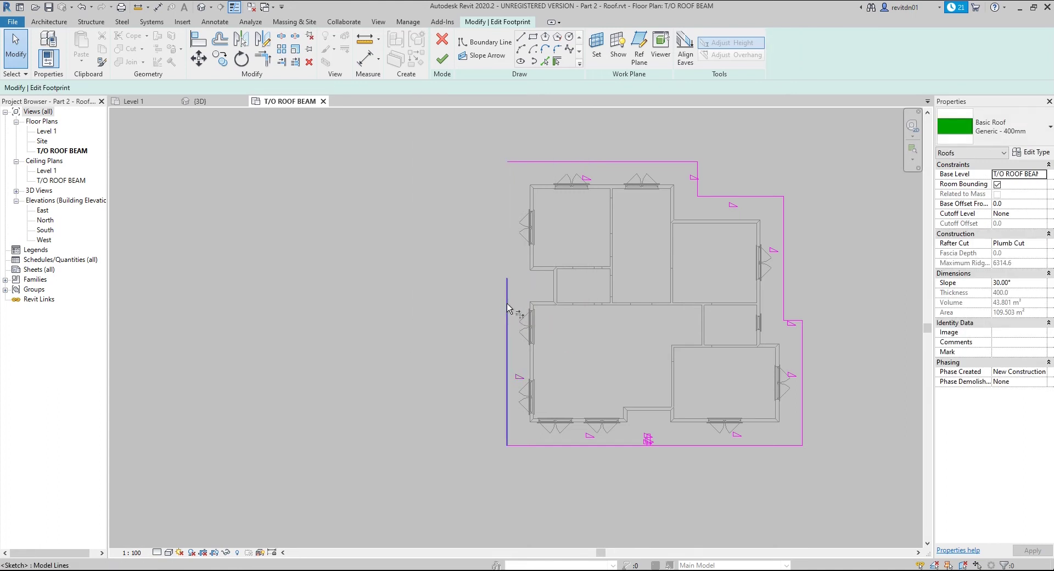
# Step: Trim/extend the remaining west boundary line to form a corner with the north boundary line
pyautogui.press('t')
pyautogui.press('r')
pyautogui.click(507, 307)
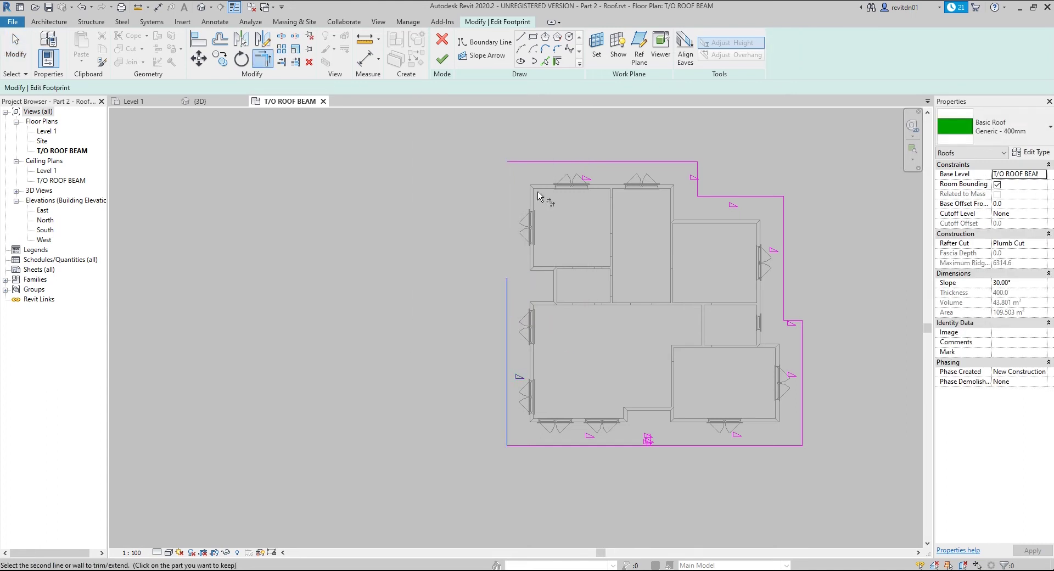
pyautogui.click(534, 163)
pyautogui.press('Escape')
# Step: Delete the south-west boundary line and the small leftover lines in front of the entry recess
pyautogui.moveTo(439, 357)
pyautogui.mouseDown()
pyautogui.moveTo(638, 488)
pyautogui.moveTo(691, 507)
pyautogui.mouseUp()
pyautogui.press('Delete')
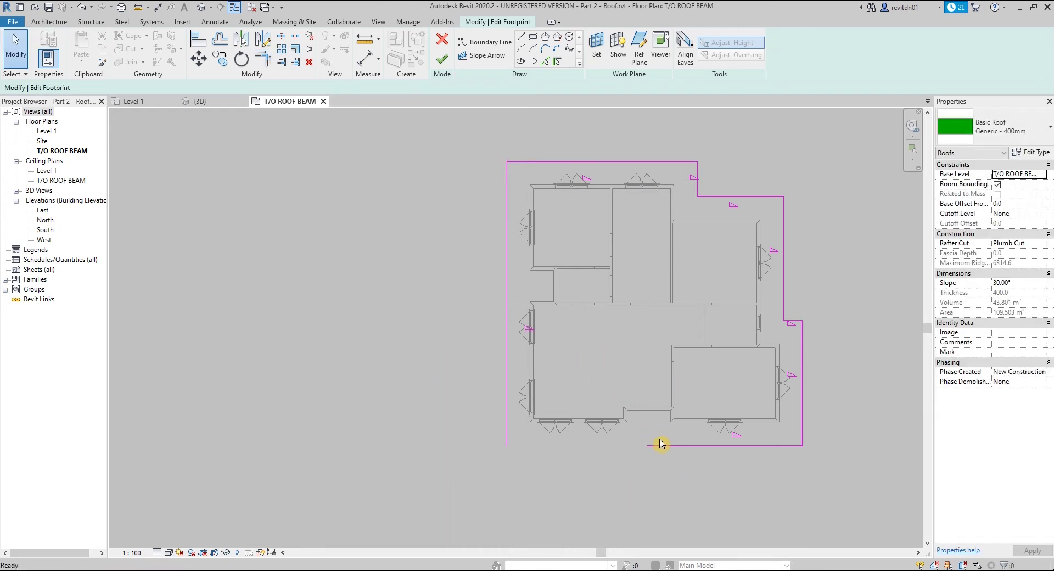
# Step: Trim/extend the south boundary line to a corner with the west boundary line and finish the roof footprint
pyautogui.click(660, 445)
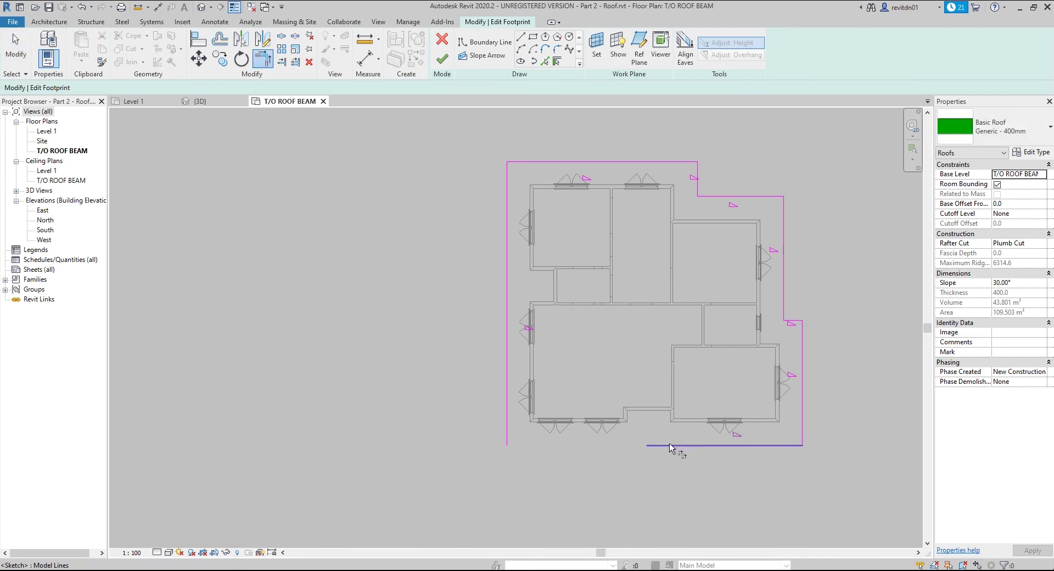
pyautogui.click(506, 391)
pyautogui.moveTo(630, 364); pyautogui.dragTo(574, 362, button='middle')
pyautogui.press('Escape')
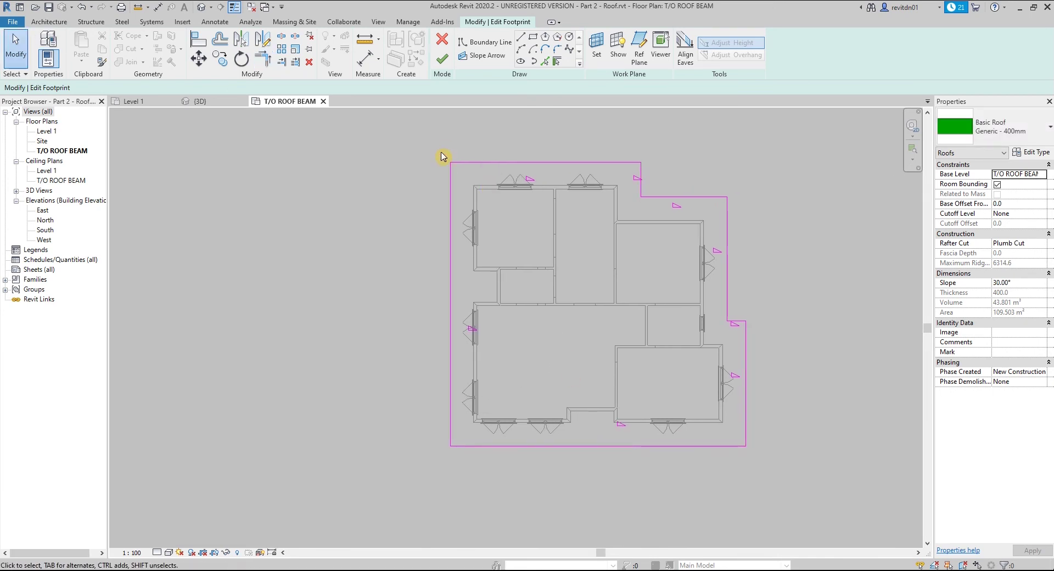
pyautogui.press('t')
pyautogui.press('r')
pyautogui.click(442, 60)
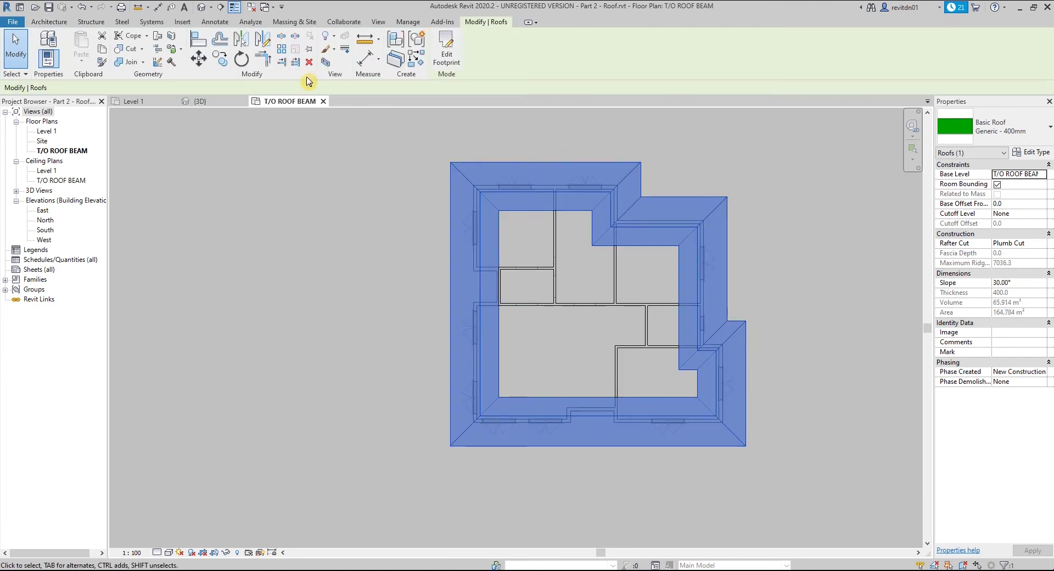
pyautogui.click(505, 153)
# Step: In the 3D view, edit the roof footprint so the north-west edge and the south-east end's east edge no longer define slope, and finish
pyautogui.click(200, 101)
pyautogui.keyDown('shift'); pyautogui.moveTo(600, 390); pyautogui.dragTo(658, 437, button='middle'); pyautogui.keyUp('shift')
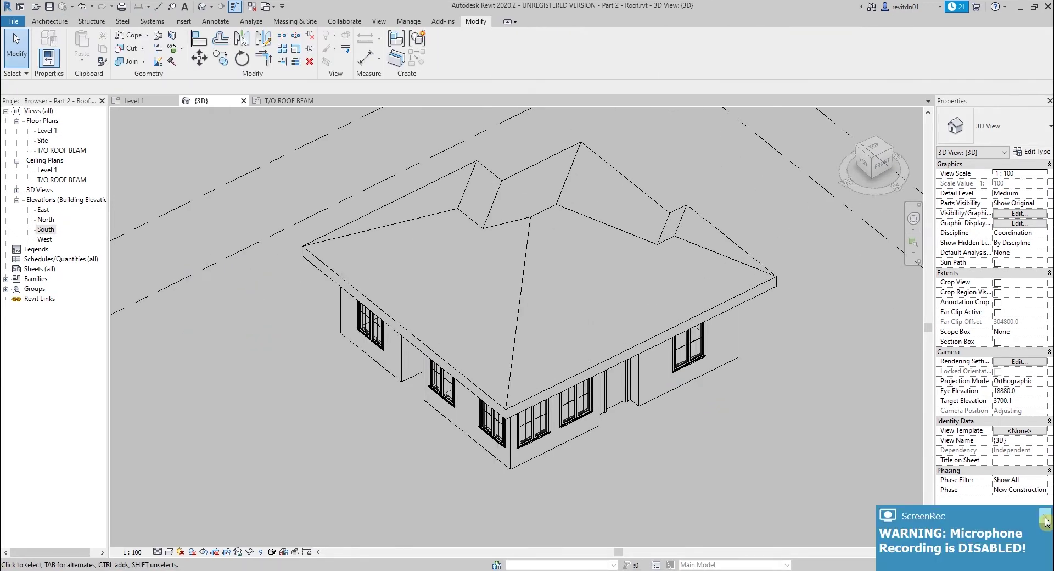
pyautogui.click(1045, 519)
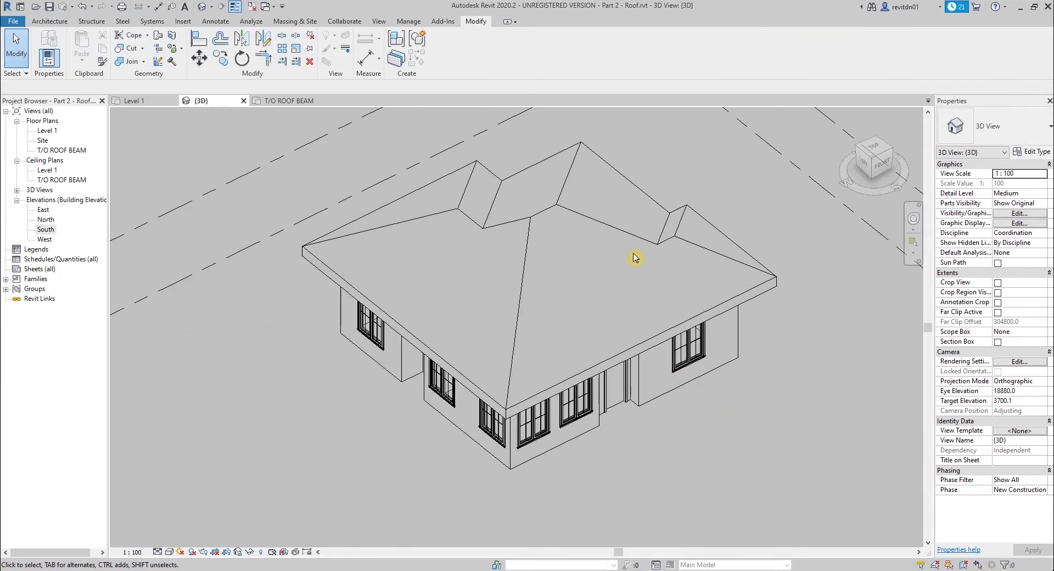
pyautogui.moveTo(486, 237); pyautogui.dragTo(494, 269, button='middle')
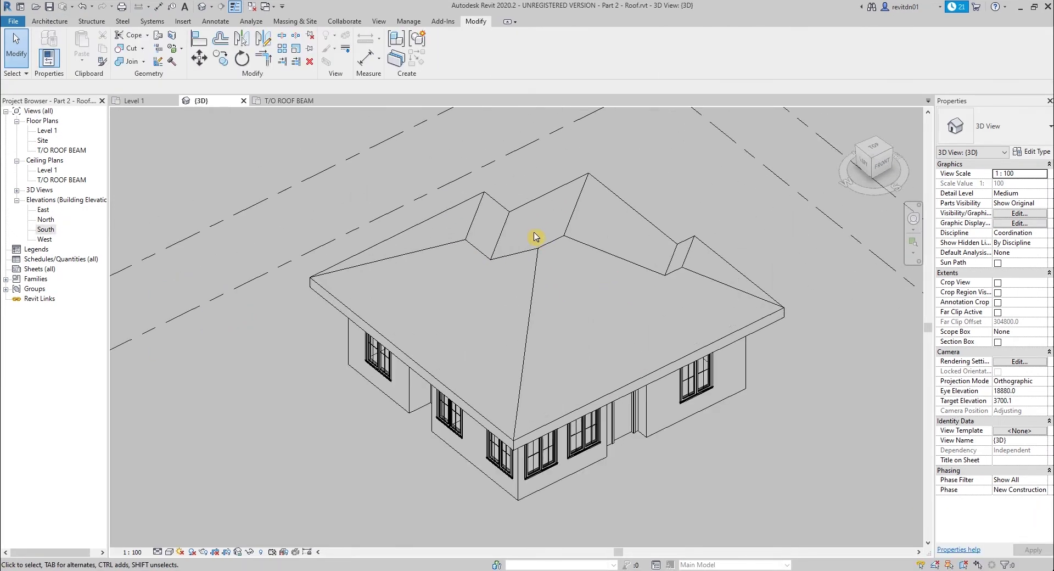
pyautogui.doubleClick(510, 262)
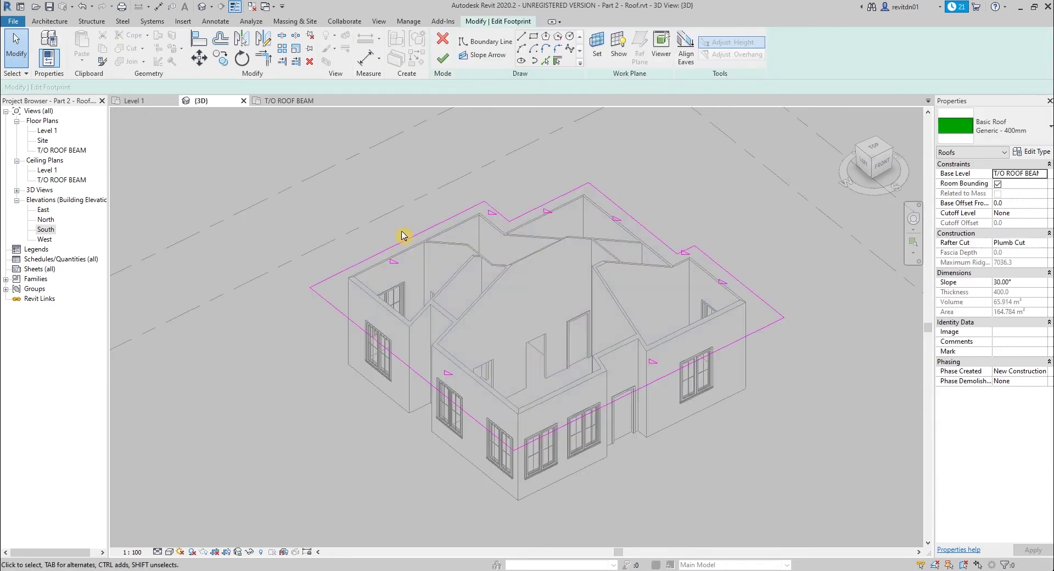
pyautogui.click(406, 243)
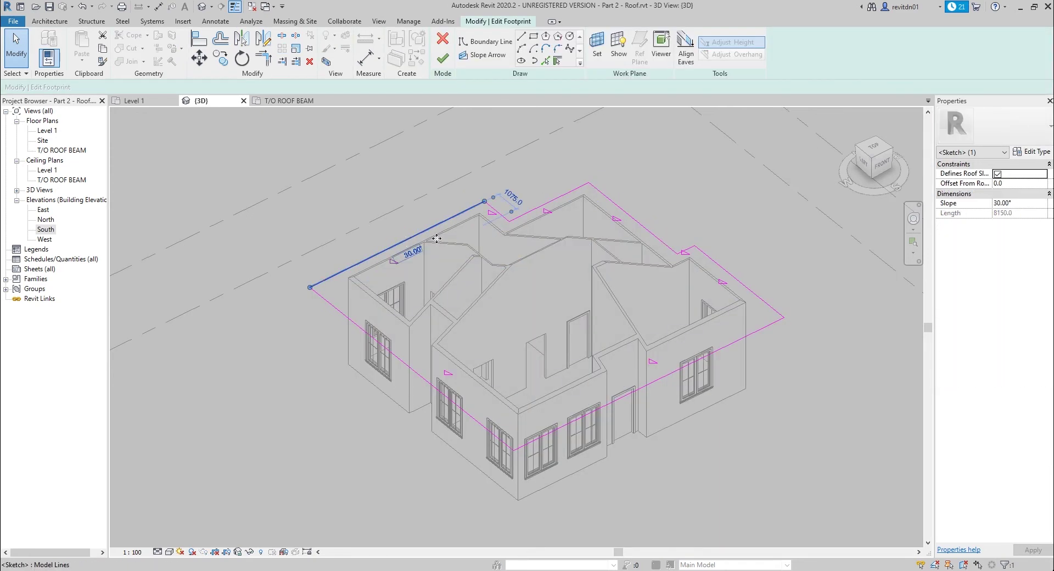
pyautogui.keyDown('ctrl'); pyautogui.click(718, 267); pyautogui.keyUp('ctrl')
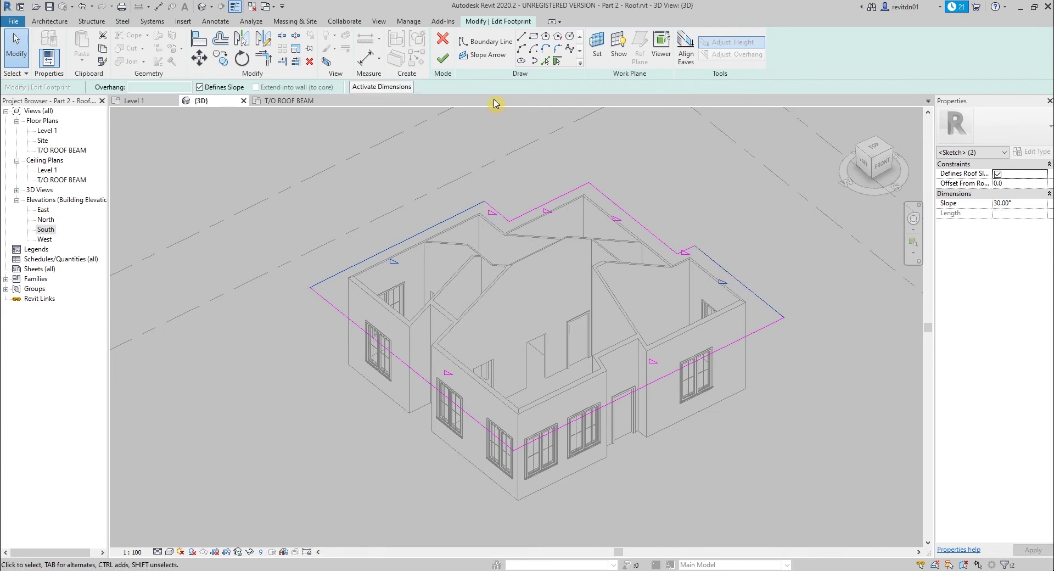
pyautogui.click(200, 87)
pyautogui.click(442, 59)
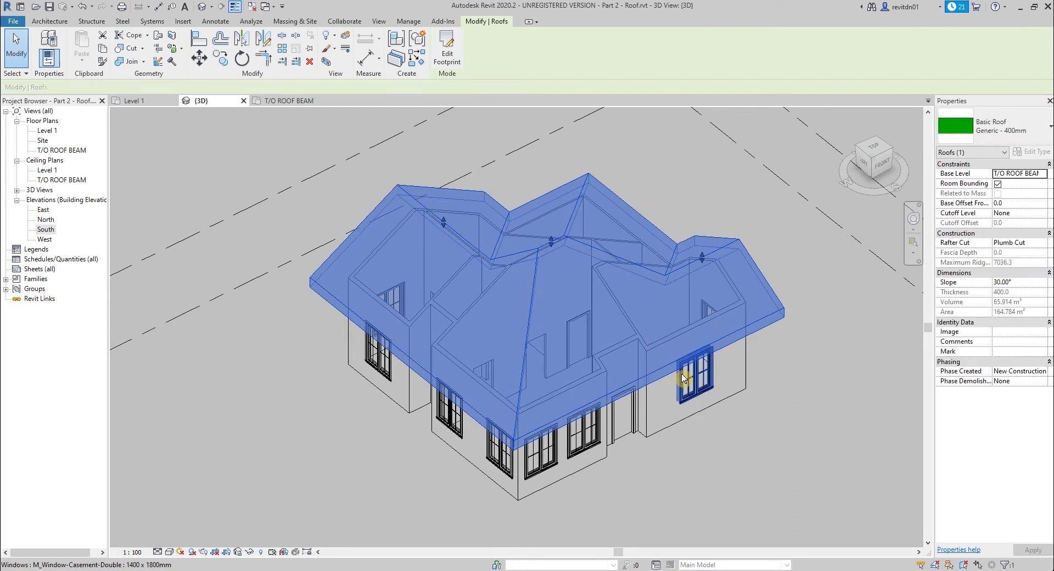
# Step: Try a steeper slope on the whole roof and check the gables from the front-right side
pyautogui.click(830, 443)
pyautogui.keyDown('shift'); pyautogui.moveTo(830, 442); pyautogui.dragTo(865, 399, button='middle'); pyautogui.keyUp('shift')
pyautogui.scroll(-2, 597, 317)
pyautogui.keyDown('shift'); pyautogui.moveTo(568, 283); pyautogui.dragTo(645, 296, button='middle'); pyautogui.keyUp('shift')
pyautogui.scroll(2, 577, 291)
pyautogui.scroll(-3, 590, 302)
pyautogui.click(579, 283)
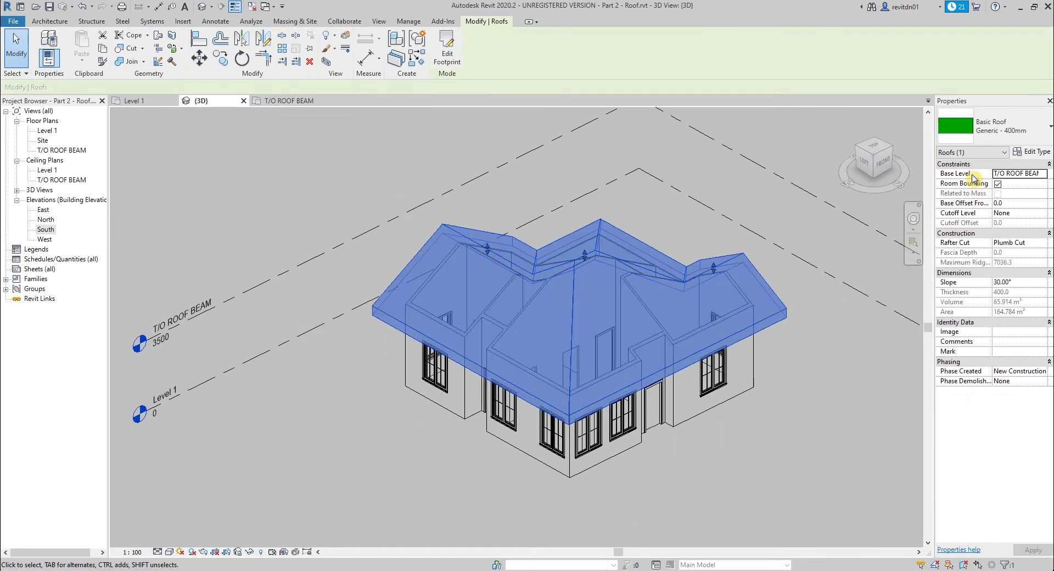
pyautogui.click(1043, 283)
pyautogui.press('Return')
pyautogui.click(774, 488)
pyautogui.keyDown('shift'); pyautogui.moveTo(774, 489); pyautogui.dragTo(648, 291, button='middle'); pyautogui.keyUp('shift')
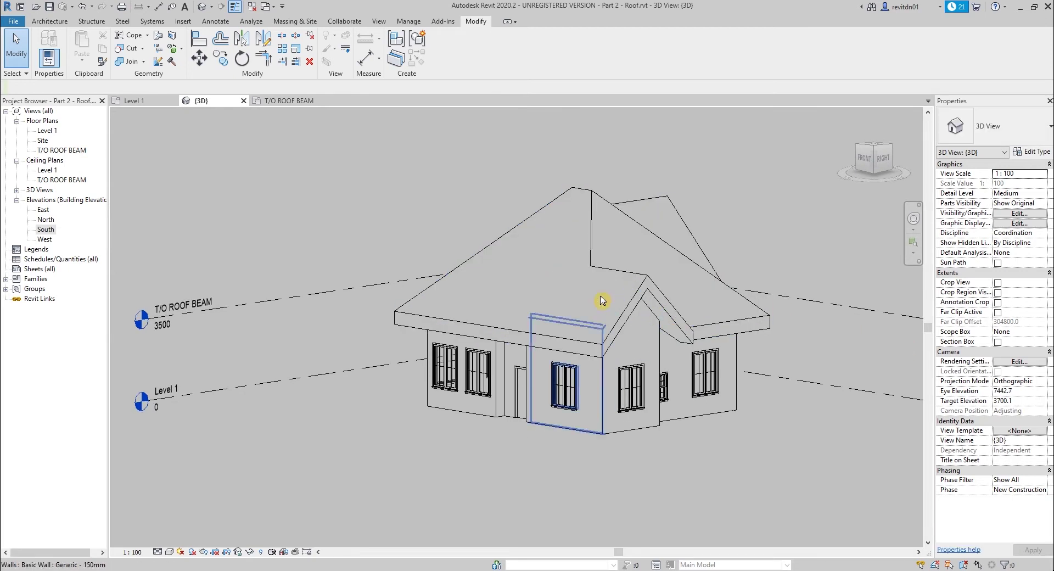
# Step: Set the roof's slope back to 30.00°
pyautogui.click(647, 288)
pyautogui.click(1038, 281)
pyautogui.press('Return')
pyautogui.click(724, 524)
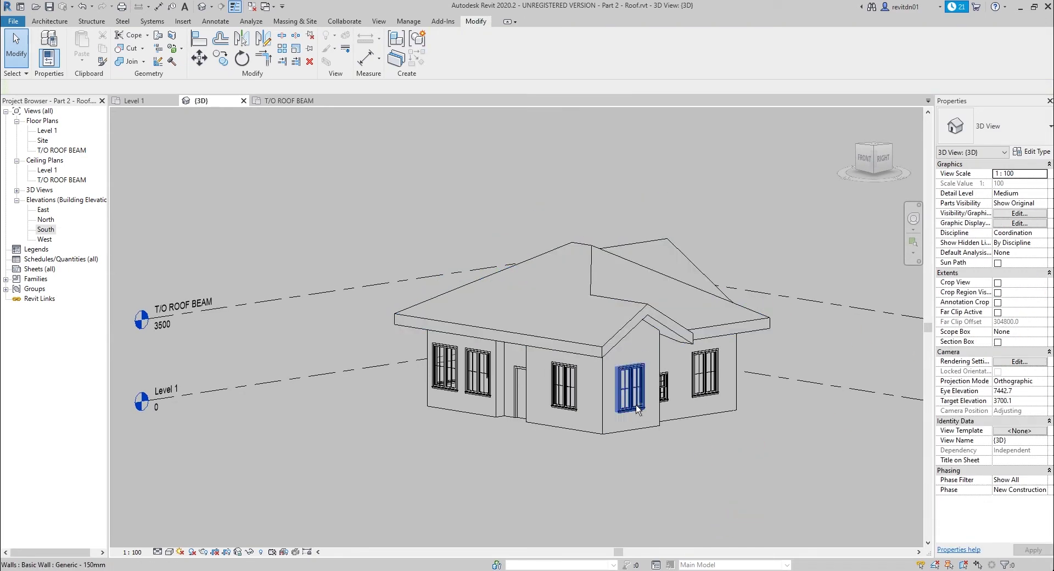
# Step: Reopen the roof's footprint for editing and switch to the T/O ROOF BEAM floor plan at the entry recess
pyautogui.keyDown('shift'); pyautogui.moveTo(466, 404); pyautogui.dragTo(682, 446, button='middle'); pyautogui.keyUp('shift')
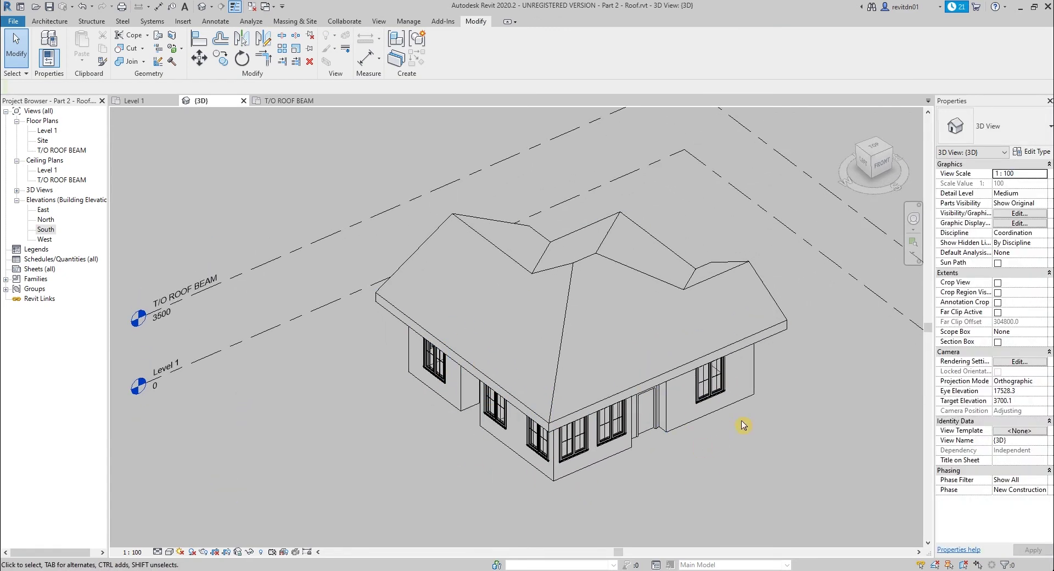
pyautogui.keyDown('shift'); pyautogui.moveTo(743, 427); pyautogui.dragTo(484, 253, button='middle'); pyautogui.keyUp('shift')
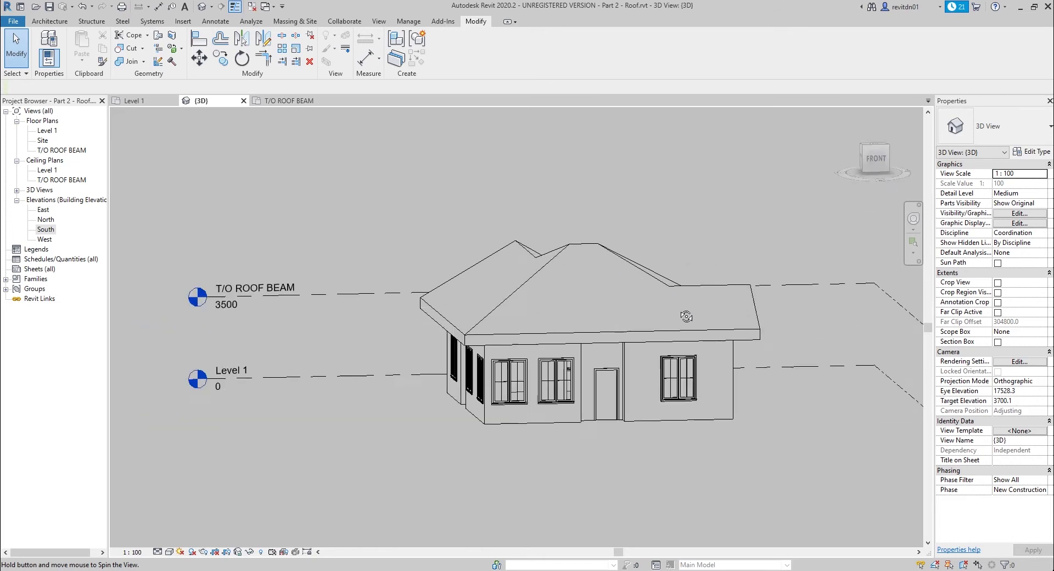
pyautogui.keyDown('shift'); pyautogui.moveTo(697, 326); pyautogui.dragTo(541, 327, button='middle'); pyautogui.keyUp('shift')
pyautogui.scroll(3, 607, 343)
pyautogui.scroll(-4, 623, 340)
pyautogui.doubleClick(581, 290)
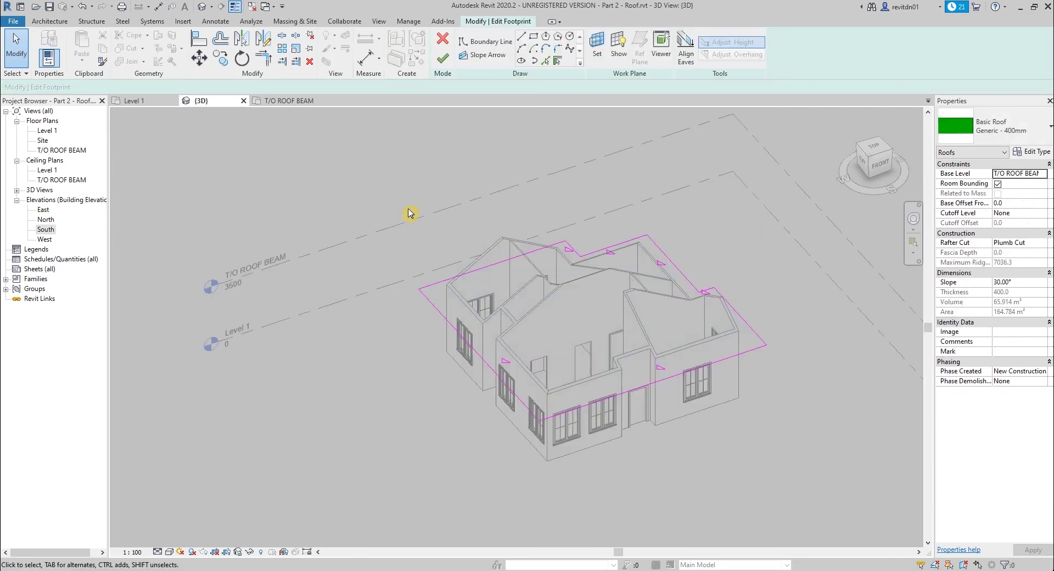
pyautogui.click(289, 101)
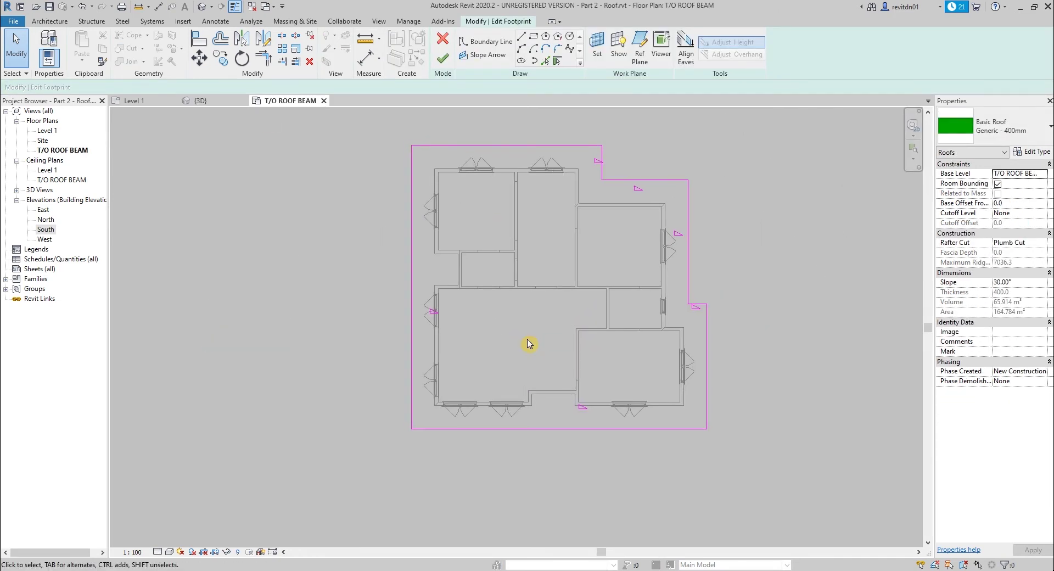
pyautogui.scroll(1, 525, 352)
pyautogui.moveTo(525, 352); pyautogui.dragTo(538, 341, button='middle')
pyautogui.scroll(4, 538, 346)
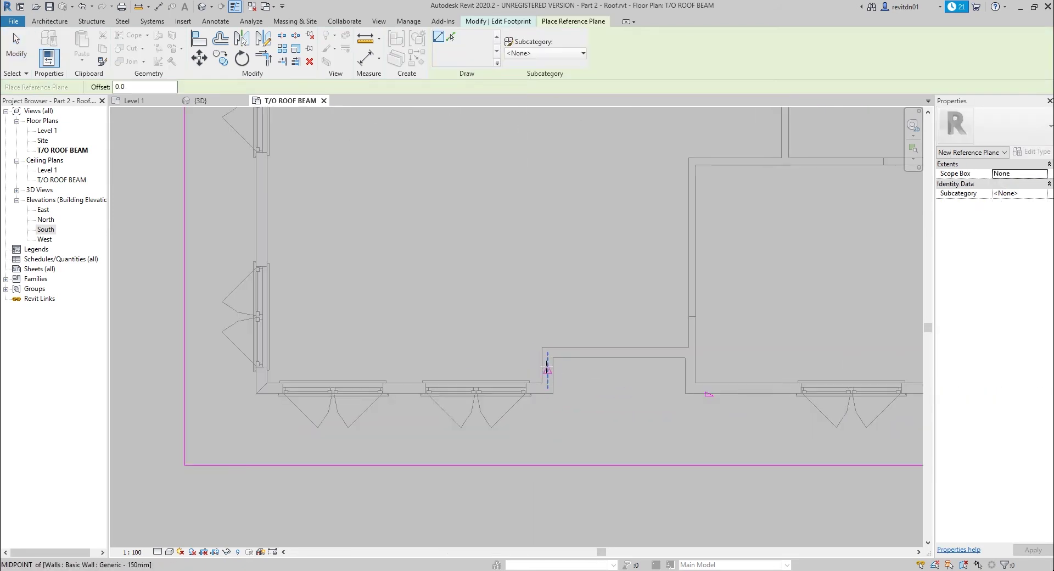
pyautogui.click(555, 358)
pyautogui.scroll(-3, 563, 469)
pyautogui.click(555, 497)
pyautogui.hotkey('ctrl', 'z')
# Step: Draw two vertical reference planes offset 600 outward from both sides of the south entry recess, crossing the south boundary line
pyautogui.moveTo(589, 426); pyautogui.dragTo(554, 359, button='middle')
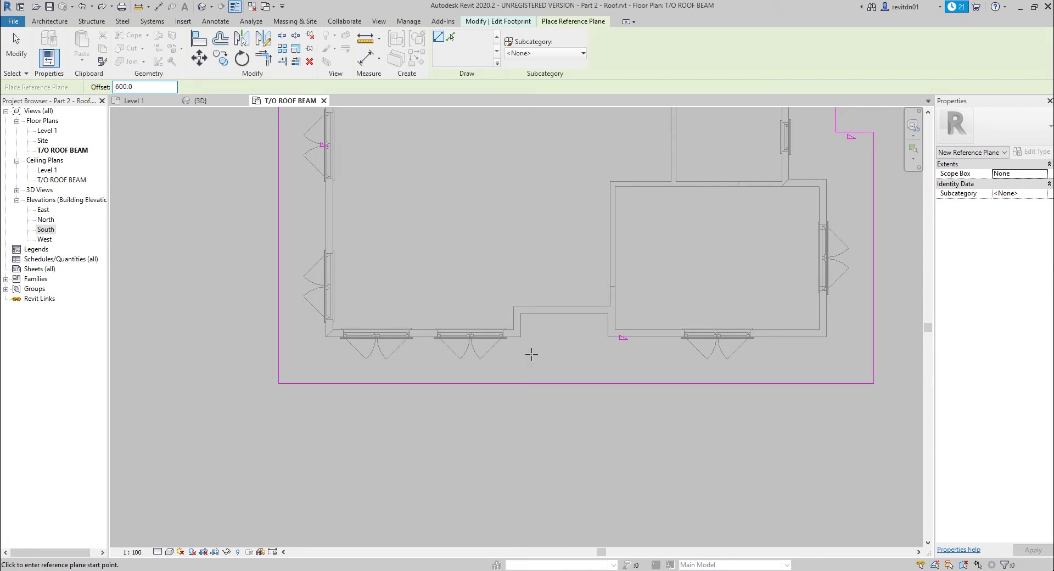
pyautogui.click(517, 311)
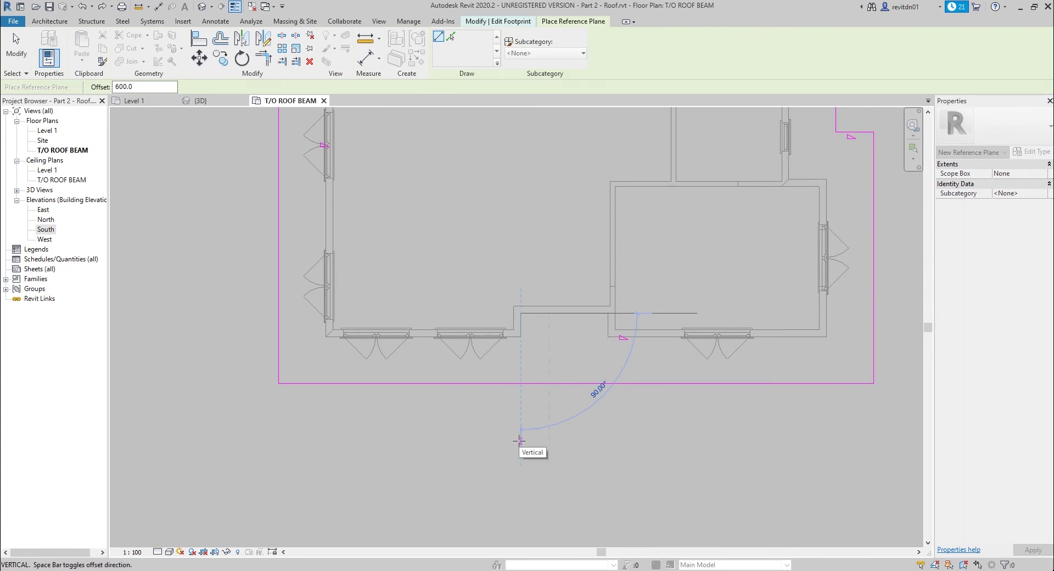
pyautogui.press('space')
pyautogui.click(519, 440)
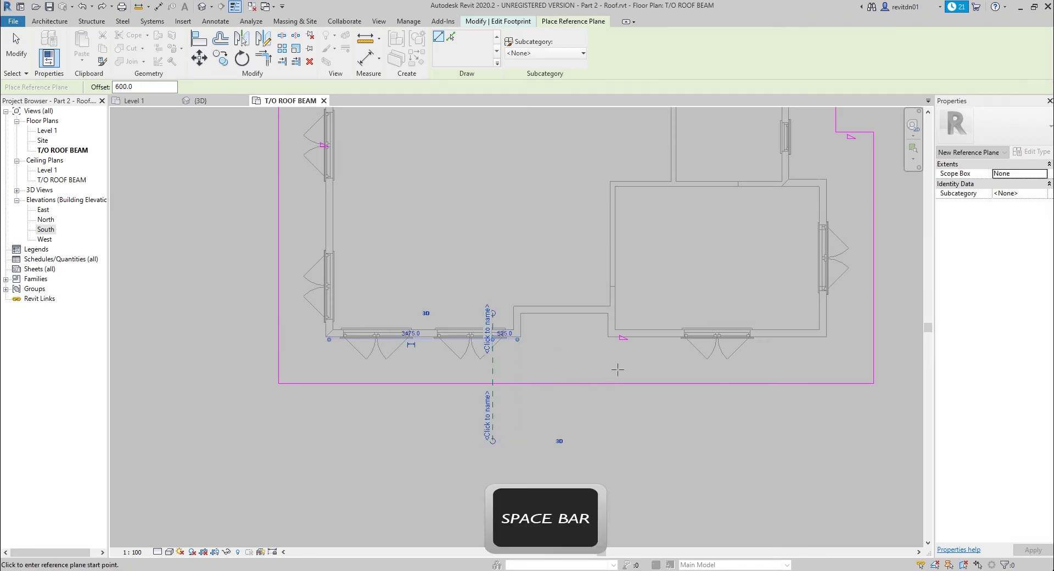
pyautogui.click(606, 313)
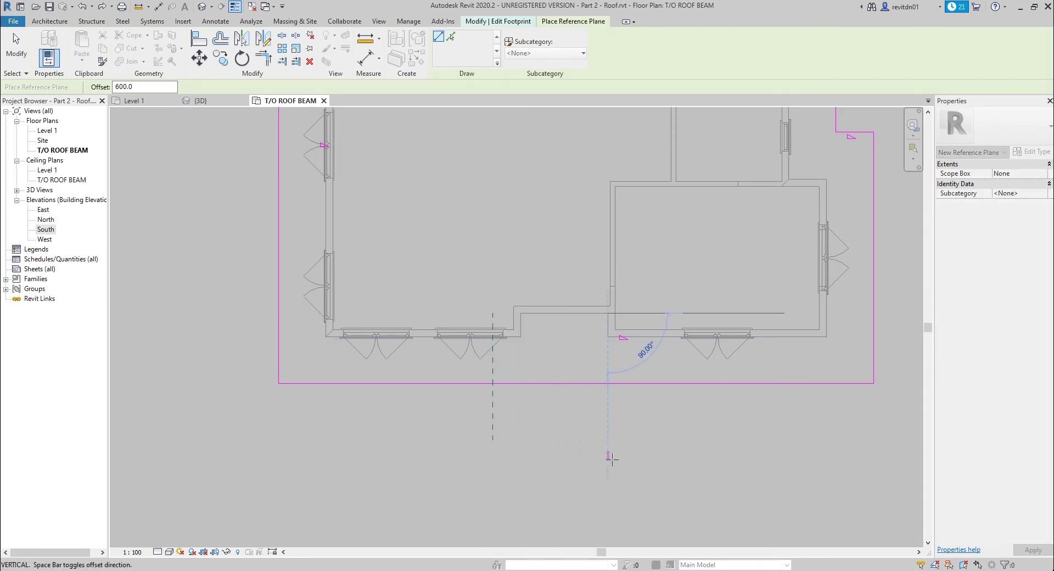
pyautogui.click(612, 440)
# Step: Draw horizontal reference planes offset 600 beyond the south and north sides of the west recess, crossing the west boundary line
pyautogui.scroll(-3, 432, 255)
pyautogui.moveTo(433, 254); pyautogui.dragTo(586, 362, button='middle')
pyautogui.scroll(4, 518, 251)
pyautogui.click(567, 258)
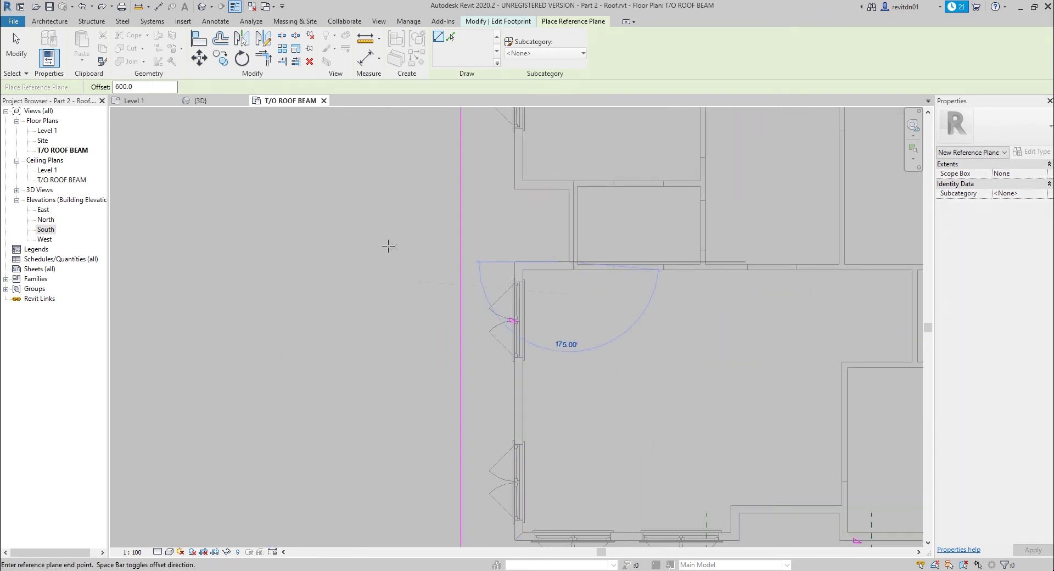
pyautogui.click(410, 258)
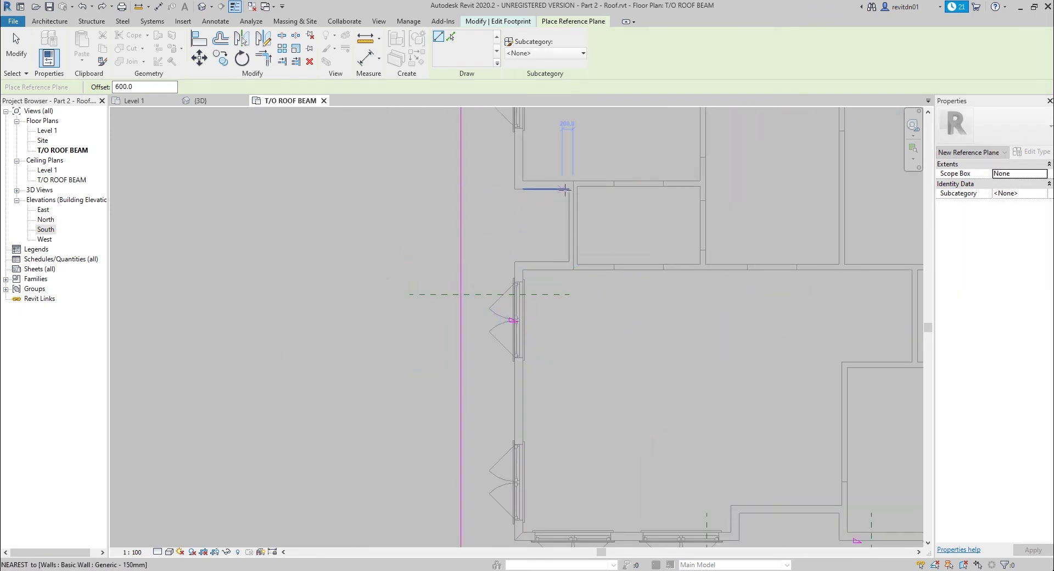
pyautogui.click(408, 189)
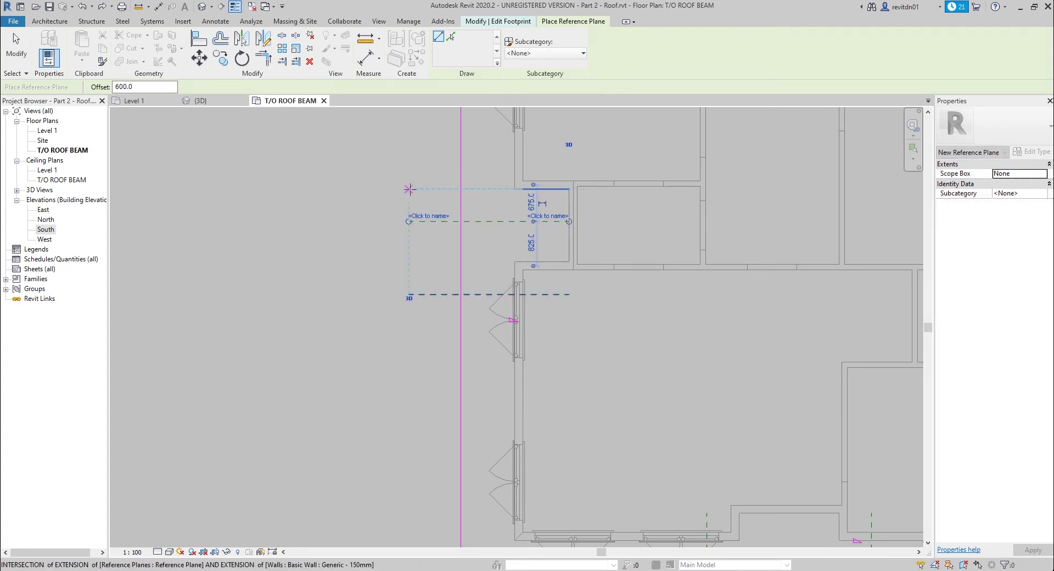
pyautogui.click(564, 189)
pyautogui.click(412, 194)
# Step: Delete the misplaced reference plane running through the middle of the west recess
pyautogui.press('Escape')
pyautogui.press('Escape')
pyautogui.click(420, 221)
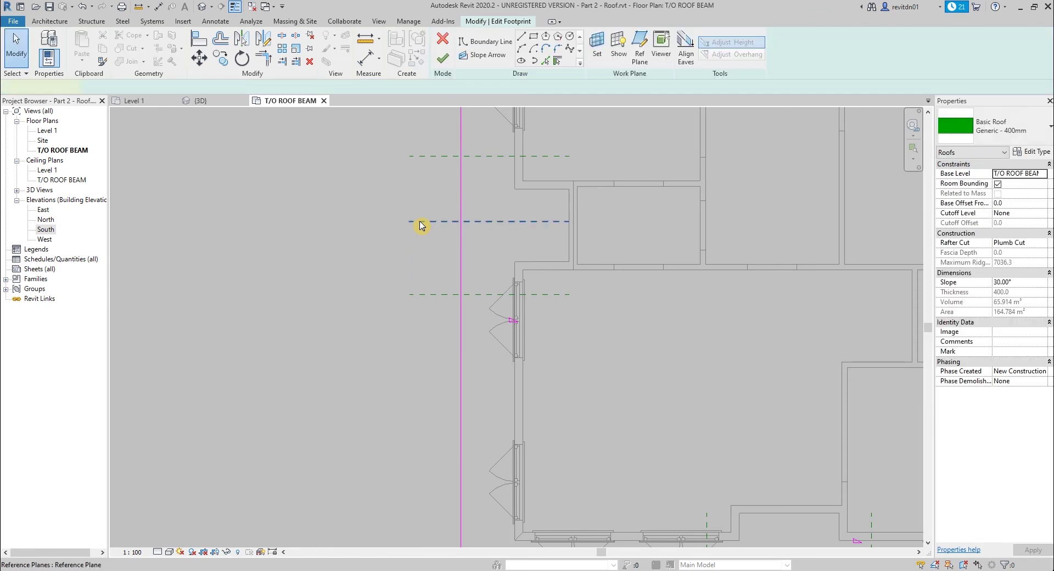
pyautogui.press('Delete')
# Step: Split the west and south roof boundary lines between their pairs of reference planes, without deleting an inner segment
pyautogui.scroll(-3, 558, 277)
pyautogui.moveTo(604, 324); pyautogui.dragTo(520, 338, button='middle')
pyautogui.scroll(2, 530, 326)
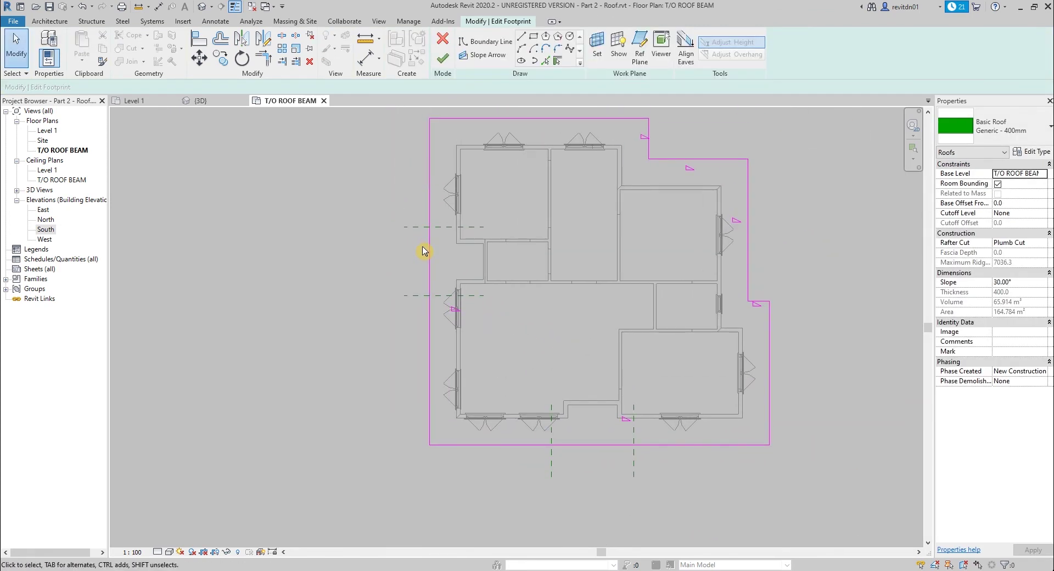
pyautogui.press('s')
pyautogui.press('l')
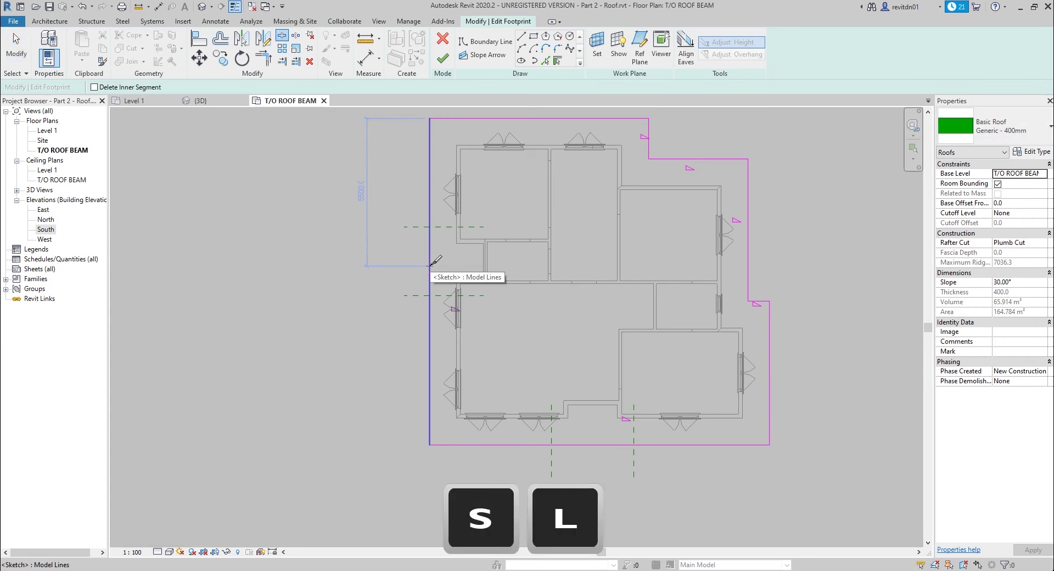
pyautogui.click(429, 264)
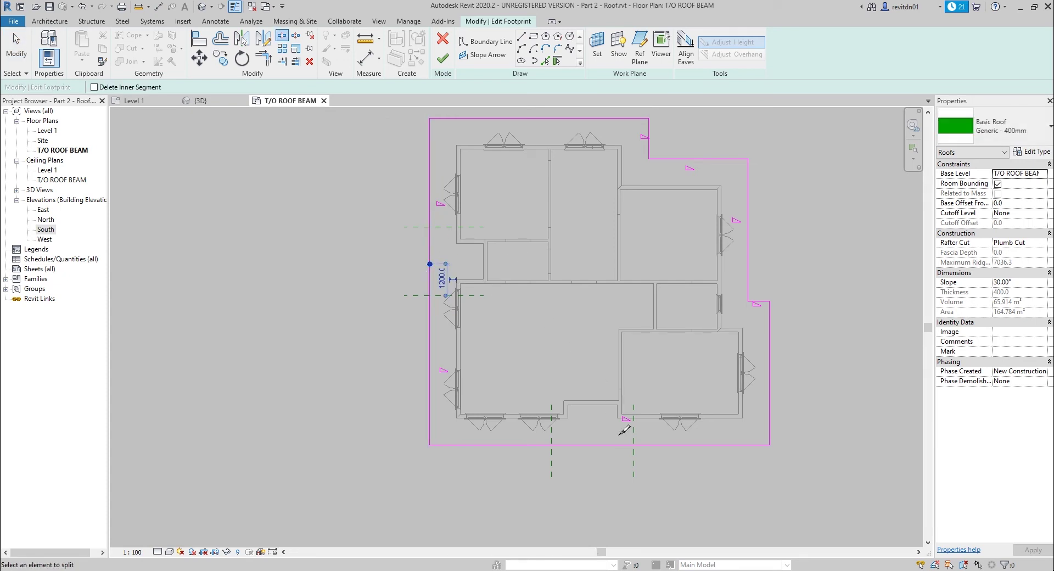
pyautogui.click(595, 444)
pyautogui.moveTo(622, 443); pyautogui.dragTo(609, 362, button='middle')
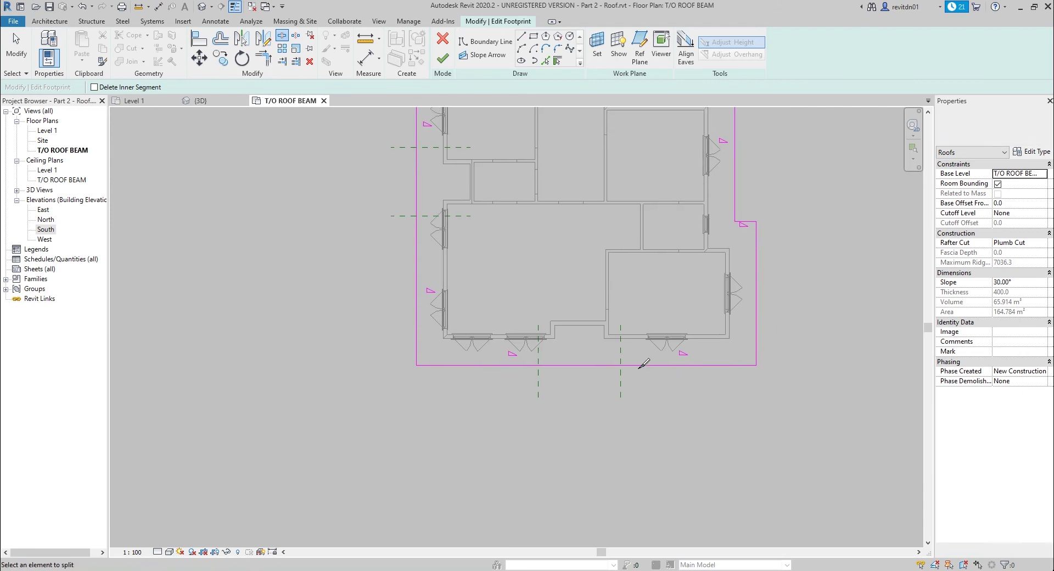
pyautogui.press('Escape')
# Step: Trim the split south and west boundary lines back to the reference planes, leaving gaps at both recesses
pyautogui.scroll(1, 574, 374)
pyautogui.scroll(-2, 570, 391)
pyautogui.moveTo(546, 391); pyautogui.dragTo(556, 426, button='middle')
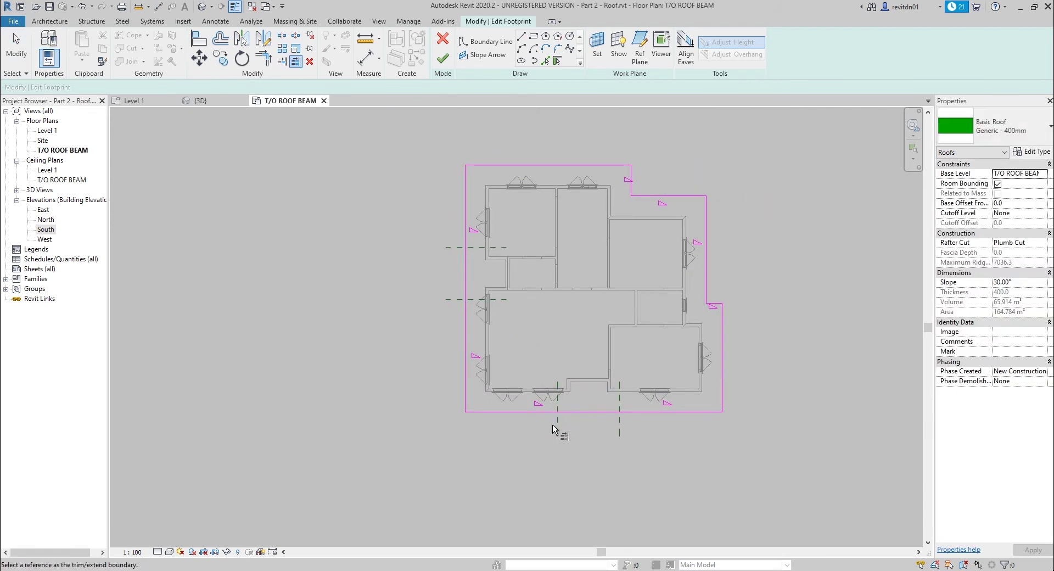
pyautogui.scroll(2, 558, 427)
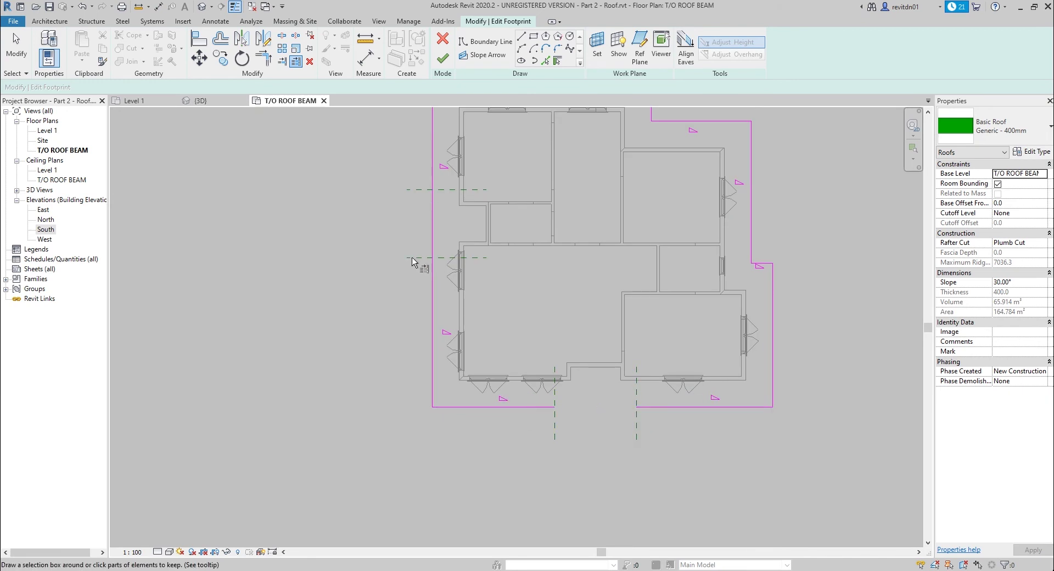
pyautogui.press('Escape')
pyautogui.moveTo(432, 161); pyautogui.dragTo(460, 234, button='middle')
# Step: Draw a separate slope-defining boundary line across the west gap between the two horizontal reference planes
pyautogui.press('Escape')
pyautogui.scroll(3, 431, 335)
pyautogui.click(475, 332)
pyautogui.click(475, 227)
pyautogui.scroll(-3, 551, 324)
pyautogui.moveTo(668, 520); pyautogui.dragTo(630, 418, button='middle')
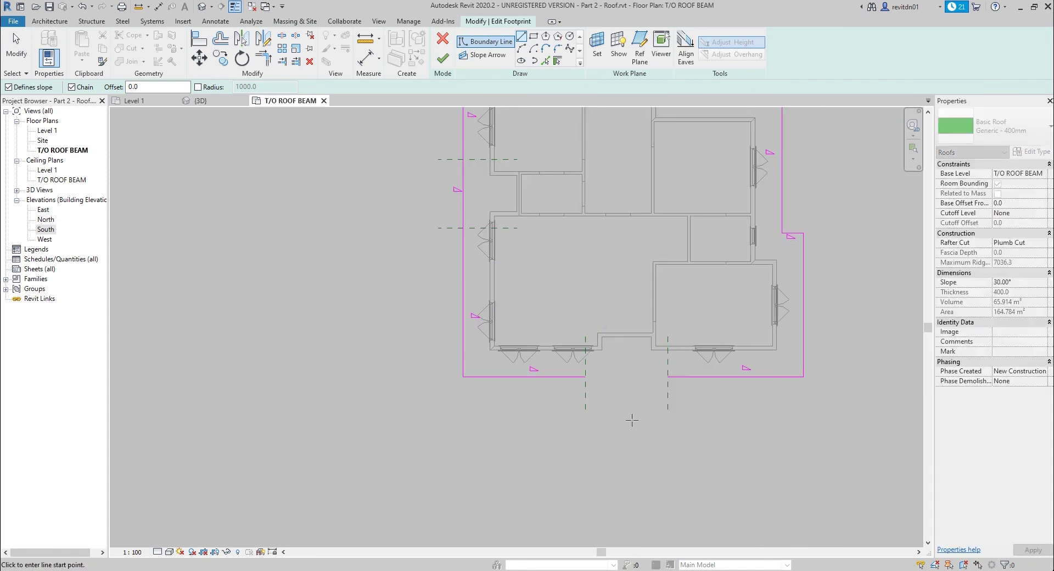
pyautogui.click(586, 376)
pyautogui.click(670, 377)
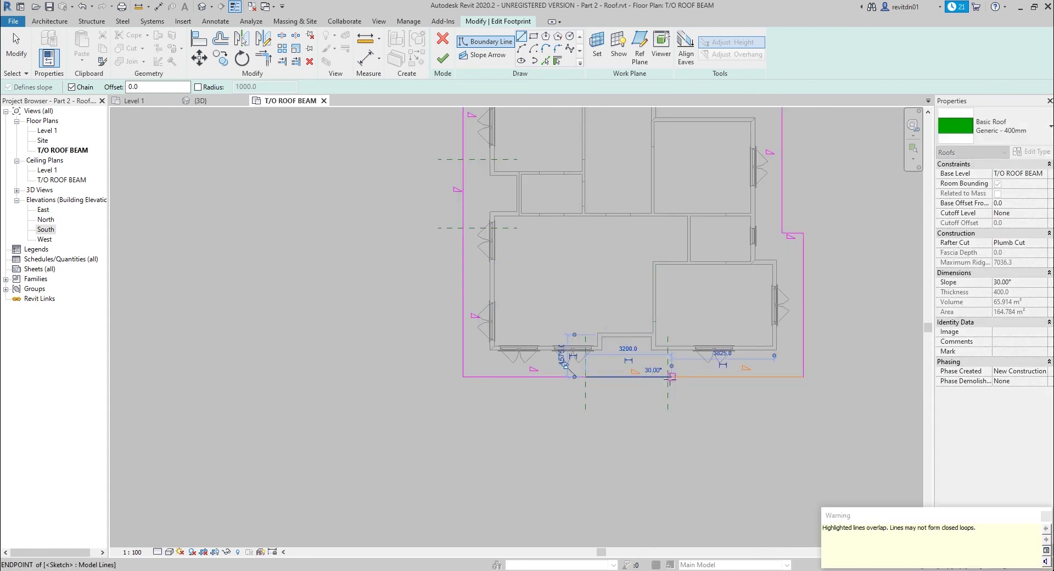
pyautogui.press('Escape')
pyautogui.hotkey('ctrl', 'z')
# Step: Draw a boundary line across the south gap between the vertical reference planes, and a vertical helper line through its middle from the entry recess's midpoint
pyautogui.click(666, 376)
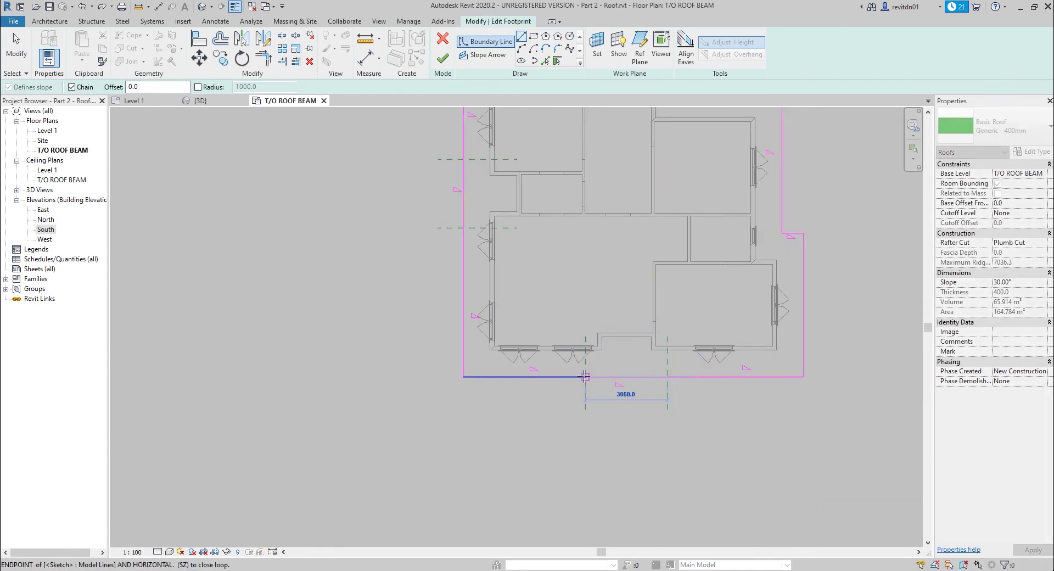
pyautogui.click(585, 376)
pyautogui.click(626, 339)
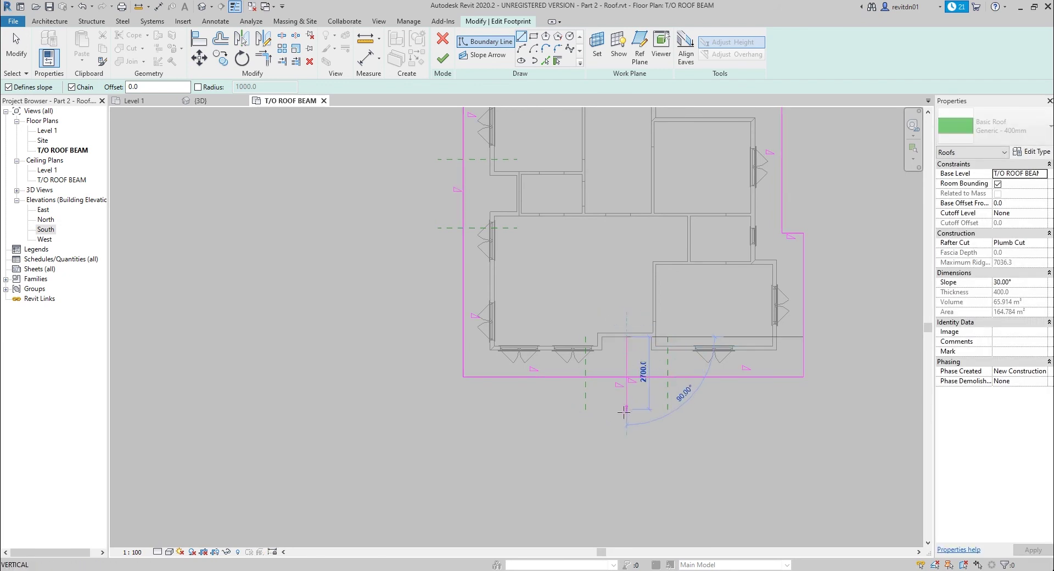
pyautogui.press('Escape')
# Step: Draw a vertical helper line across the west recess opening and a horizontal one from its midpoint across the west boundary
pyautogui.click(516, 193)
pyautogui.click(442, 193)
pyautogui.press('Escape')
pyautogui.click(497, 211)
pyautogui.click(497, 176)
pyautogui.scroll(3, 493, 181)
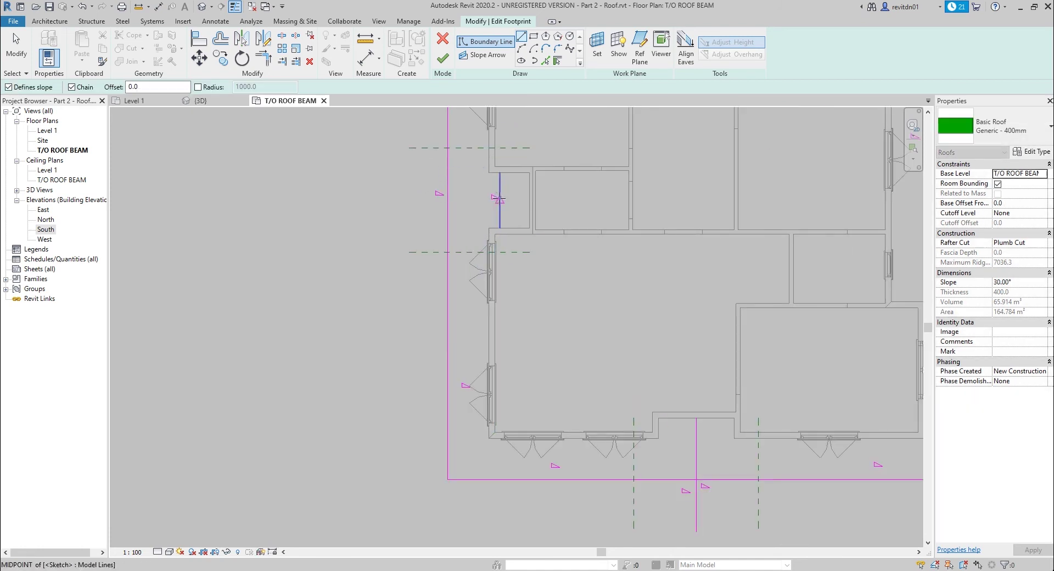
pyautogui.click(499, 200)
pyautogui.click(418, 200)
pyautogui.press('Escape')
pyautogui.press('Escape')
pyautogui.press('Escape')
pyautogui.scroll(-2, 476, 219)
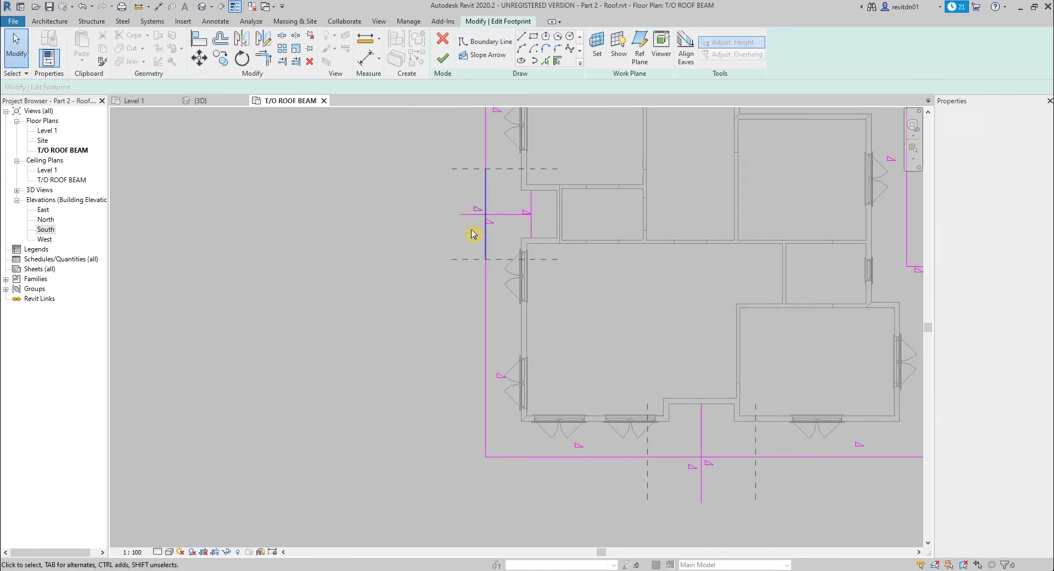
# Step: Split the west gap's boundary segment and trim both pieces to the horizontal helper line so they meet at its midpoint
pyautogui.scroll(2, 501, 230)
pyautogui.press('l')
pyautogui.click(487, 231)
pyautogui.press('Escape')
pyautogui.press('Escape')
pyautogui.press('t')
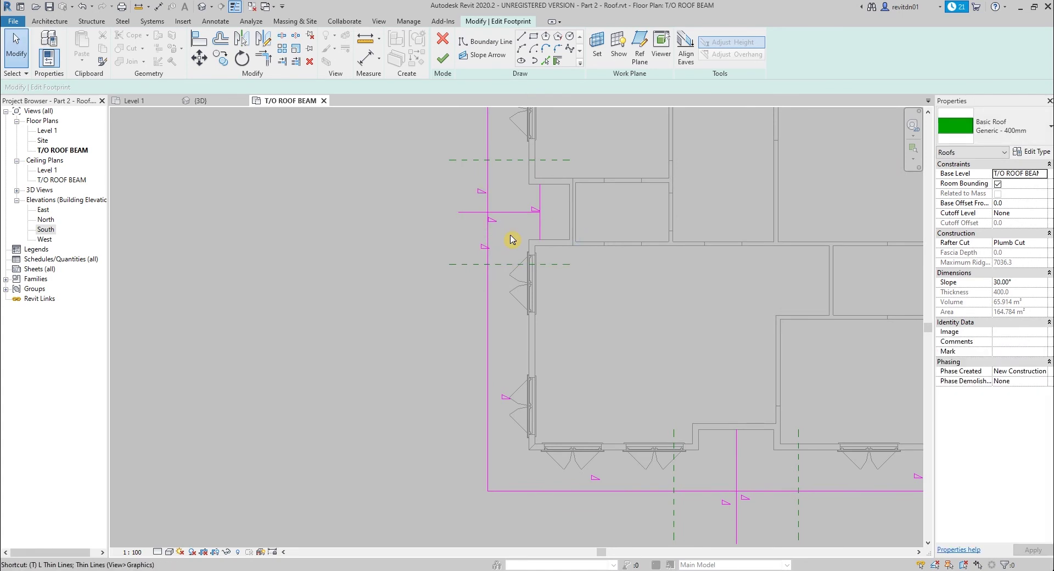
pyautogui.click(505, 212)
pyautogui.click(487, 176)
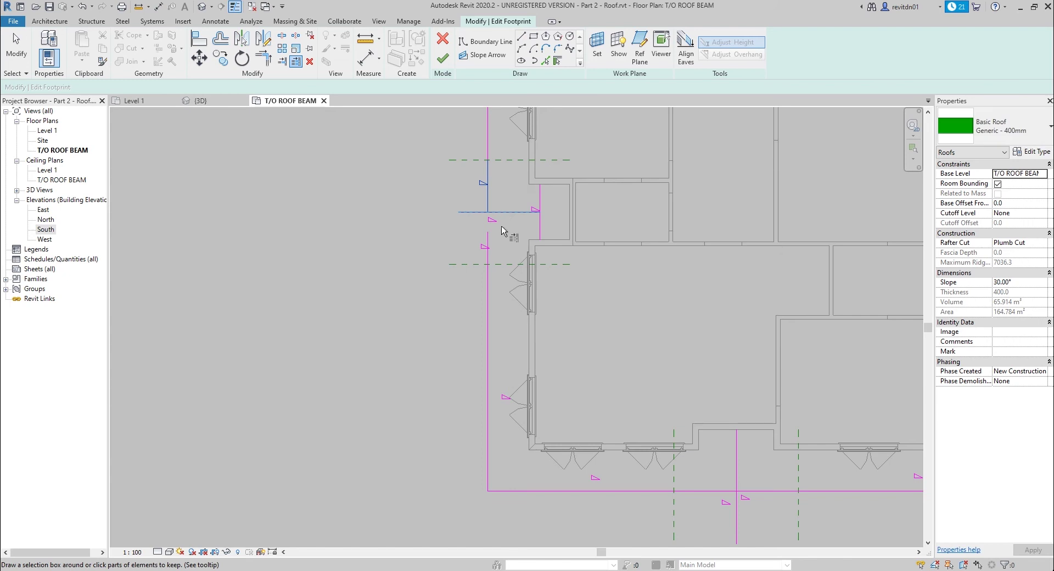
pyautogui.click(486, 254)
# Step: Split the south boundary segment between the reference planes and trim both pieces to the vertical helper line so they meet at its midpoint
pyautogui.moveTo(720, 434); pyautogui.dragTo(667, 322, button='middle')
pyautogui.press('Escape')
pyautogui.press('Escape')
pyautogui.press('s')
pyautogui.press('l')
pyautogui.click(696, 379)
pyautogui.press('Escape')
pyautogui.press('t')
pyautogui.press('m')
pyautogui.click(683, 371)
pyautogui.click(716, 380)
pyautogui.press('Escape')
pyautogui.press('Escape')
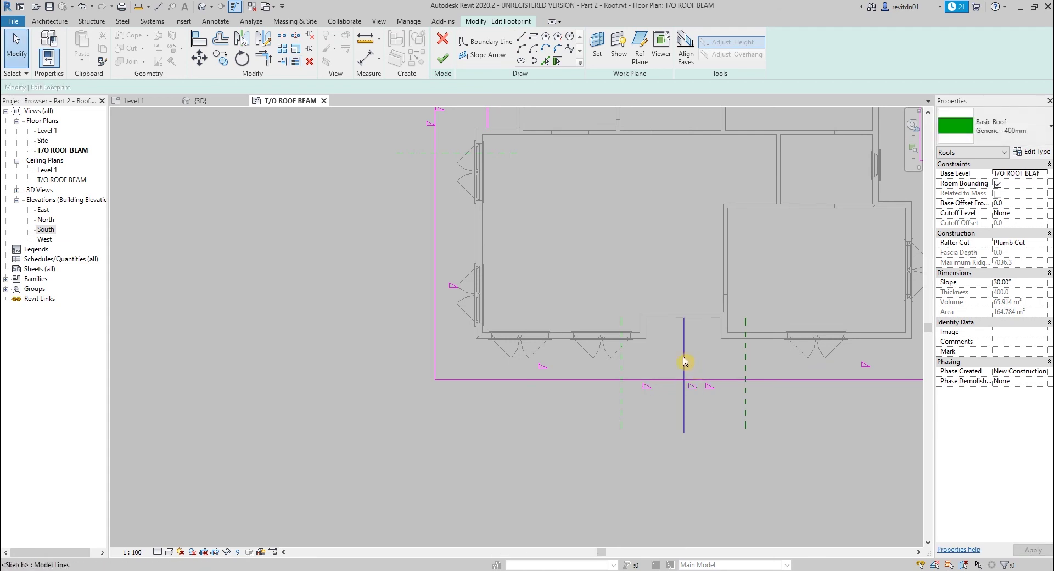
# Step: Delete the remaining vertical helper lines at the entry recess and the west recess
pyautogui.click(683, 363)
pyautogui.press('Delete')
pyautogui.scroll(-2, 499, 226)
pyautogui.scroll(1, 477, 163)
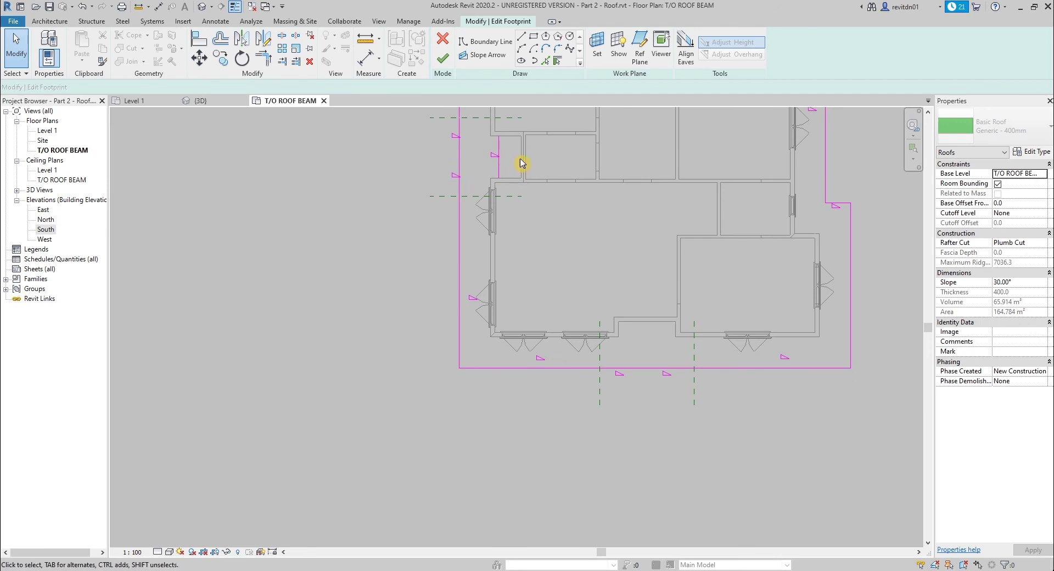
pyautogui.moveTo(523, 165); pyautogui.dragTo(617, 269, button='middle')
pyautogui.scroll(1, 591, 252)
pyautogui.click(593, 256)
pyautogui.press('Delete')
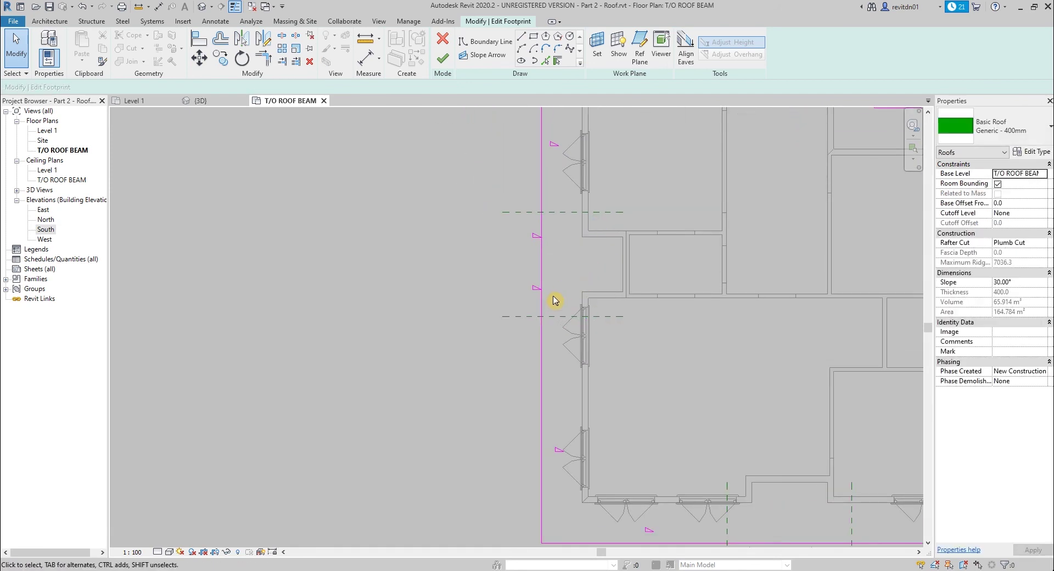
# Step: Turn off Defines Slope for the two west boundary halves between the horizontal reference planes
pyautogui.moveTo(505, 229); pyautogui.dragTo(505, 229)
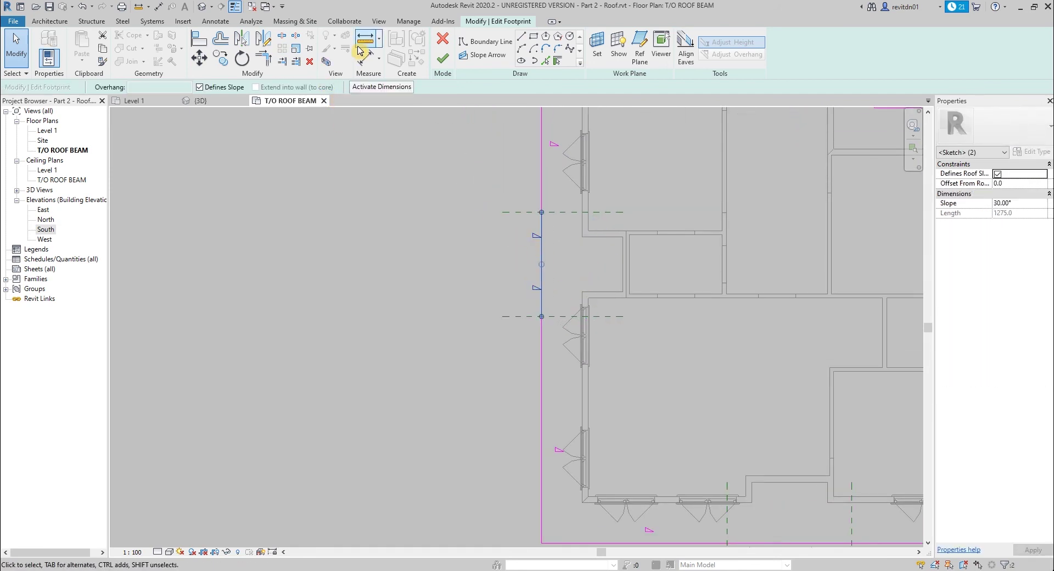
pyautogui.click(221, 88)
pyautogui.click(470, 265)
# Step: Turn off Defines Slope for the two south boundary halves between the vertical reference planes
pyautogui.scroll(-5, 476, 256)
pyautogui.scroll(4, 637, 423)
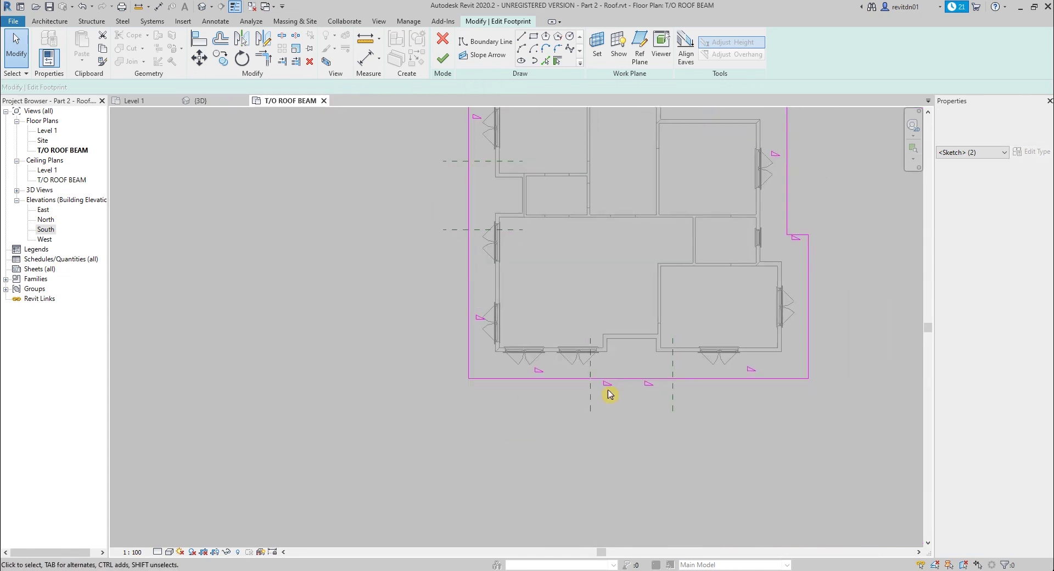
pyautogui.moveTo(651, 407); pyautogui.dragTo(581, 346)
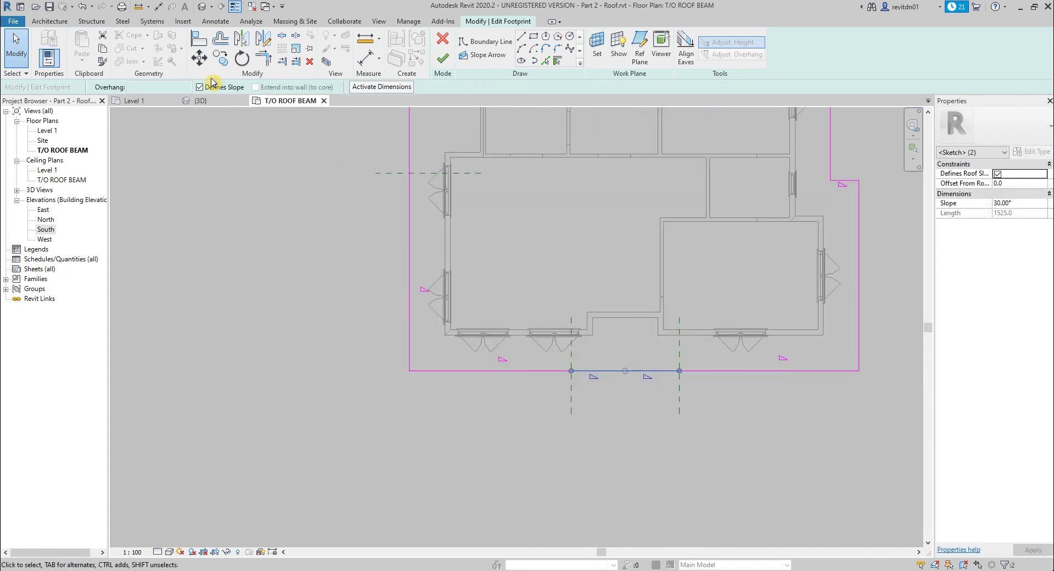
pyautogui.click(201, 88)
pyautogui.click(349, 332)
# Step: Add two slope arrows along the west boundary halves, each running from a reference plane to the shared midpoint
pyautogui.scroll(-1, 349, 331)
pyautogui.moveTo(349, 332); pyautogui.dragTo(467, 438, button='middle')
pyautogui.moveTo(435, 237); pyautogui.dragTo(405, 236, button='middle')
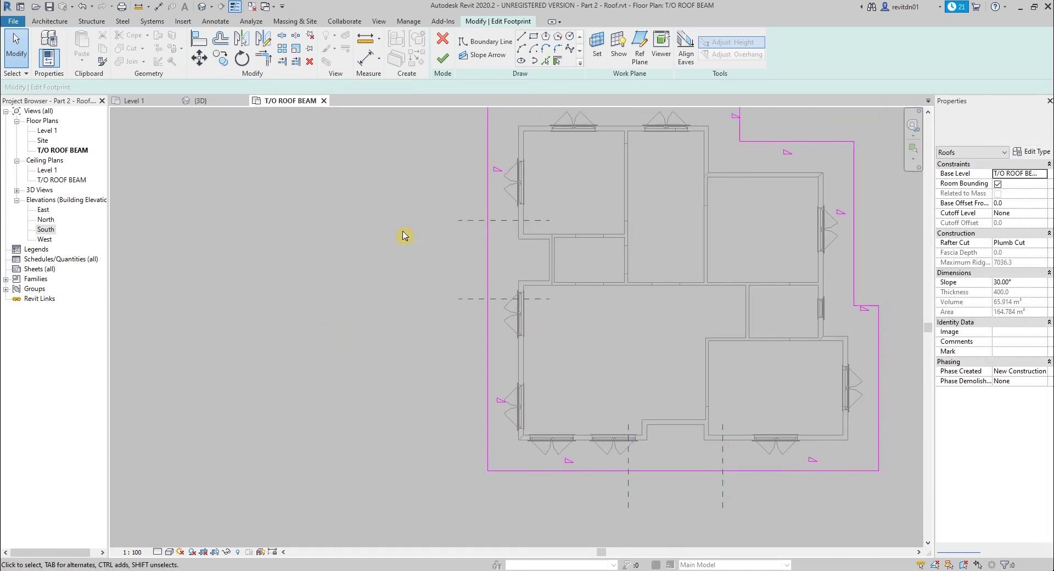
pyautogui.click(486, 54)
pyautogui.click(488, 220)
pyautogui.click(487, 259)
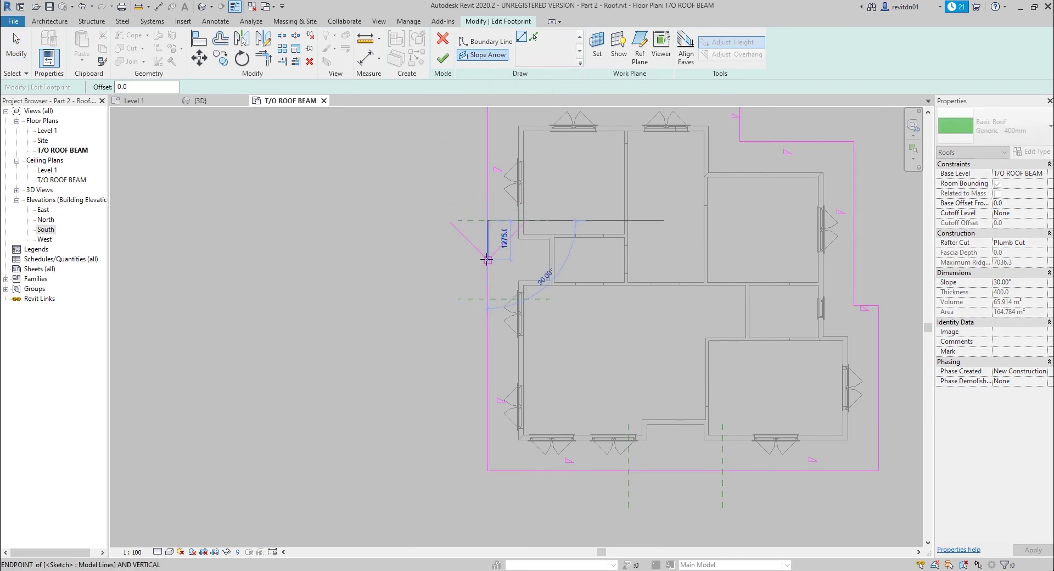
pyautogui.press('Escape')
pyautogui.click(483, 55)
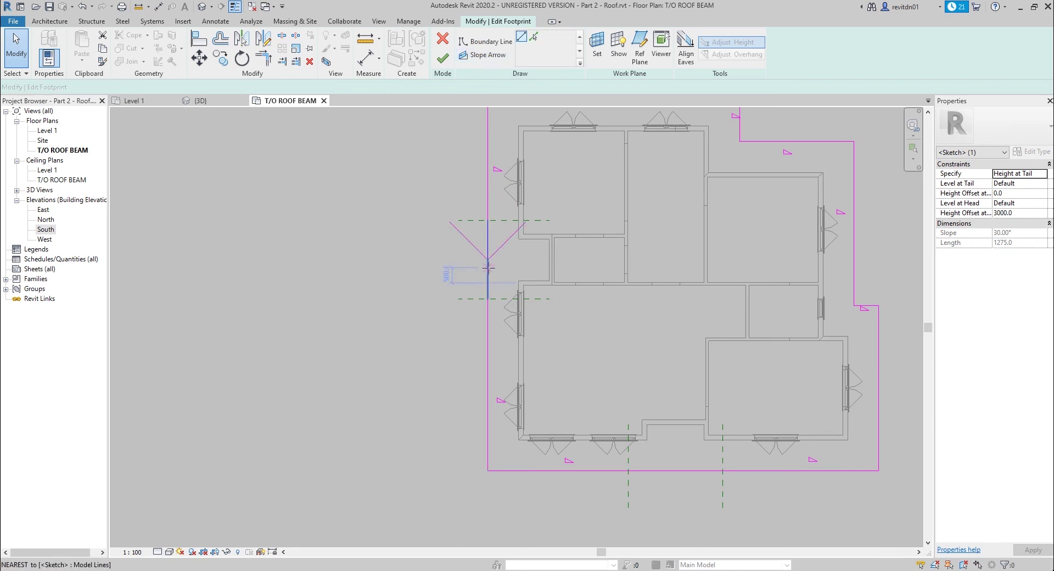
pyautogui.press('Escape')
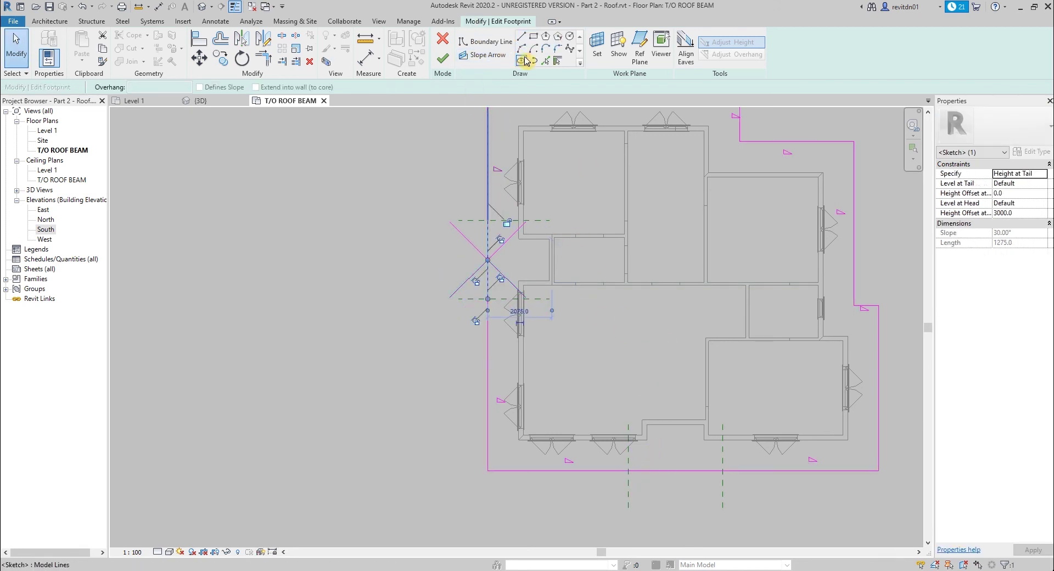
# Step: Add two slope arrows along the south boundary halves, each running from a reference plane to the shared midpoint
pyautogui.click(475, 56)
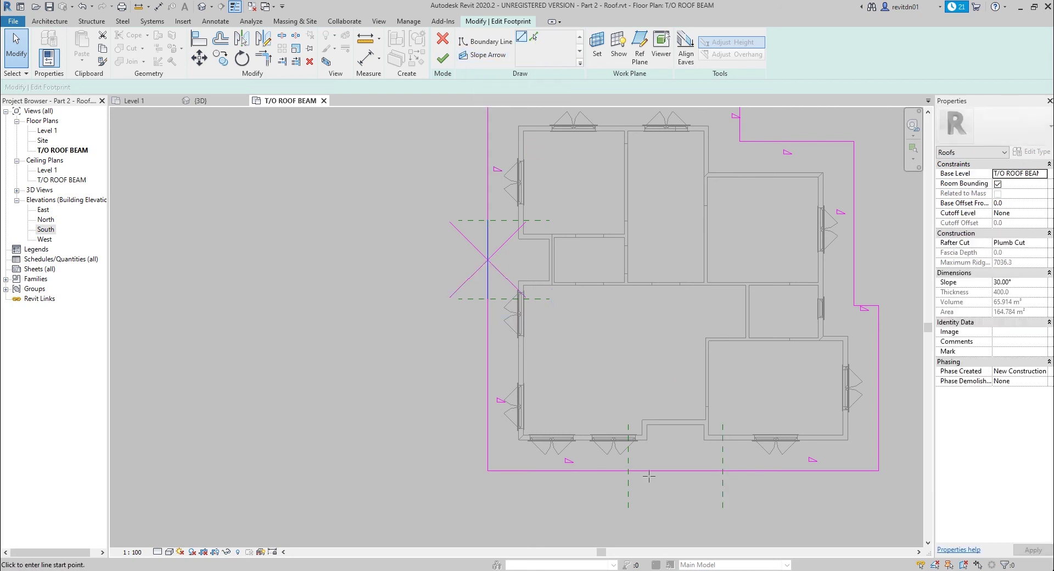
pyautogui.click(628, 470)
pyautogui.click(676, 471)
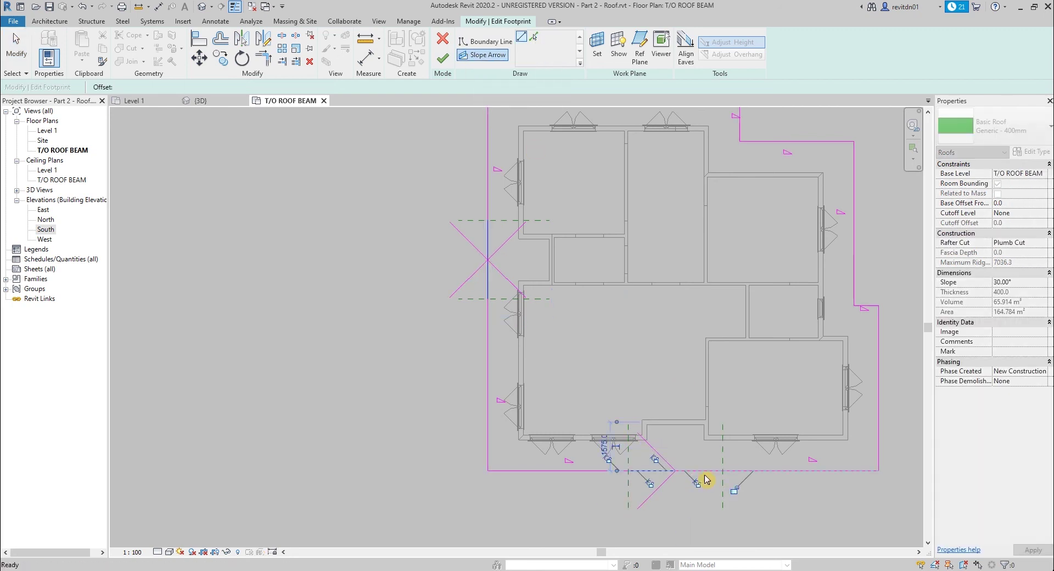
pyautogui.press('Escape')
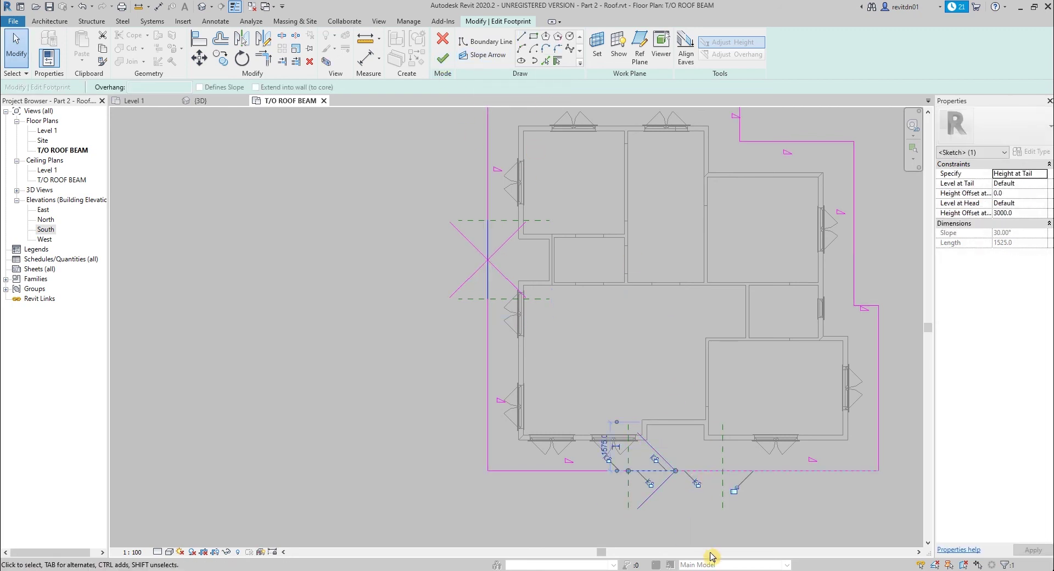
pyautogui.click(483, 55)
pyautogui.press('Escape')
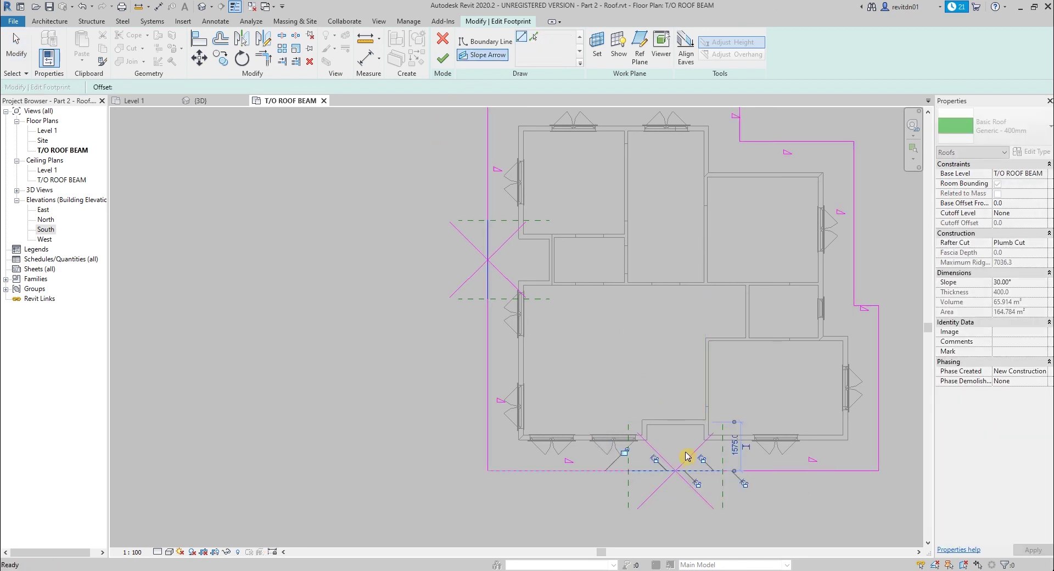
# Step: Set the height offset at head to 1000 for all four slope arrows on the west and south boundaries
pyautogui.click(508, 241)
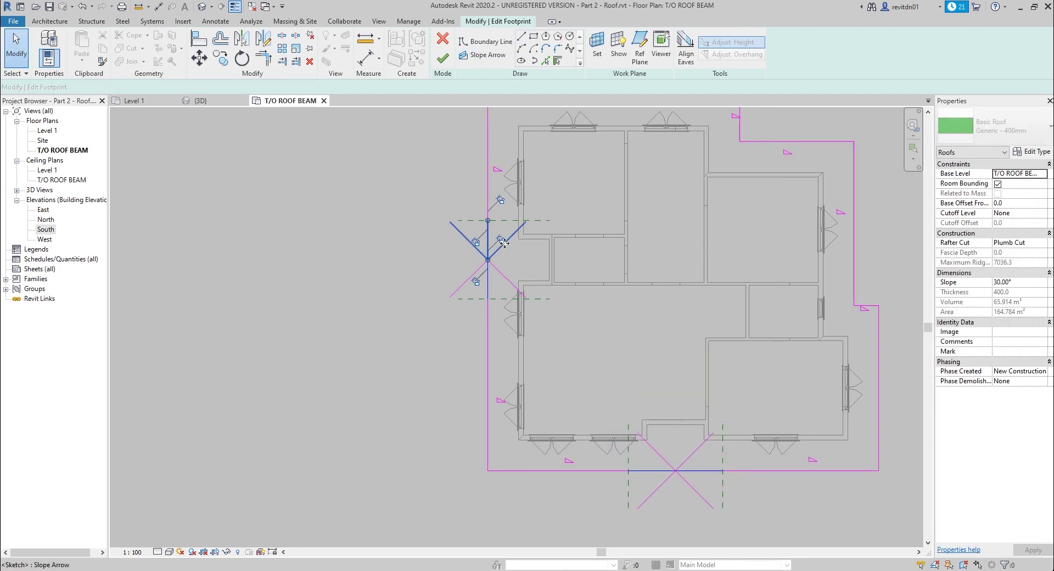
pyautogui.keyDown('ctrl'); pyautogui.click(511, 282); pyautogui.keyUp('ctrl')
pyautogui.keyDown('ctrl'); pyautogui.click(695, 450); pyautogui.keyUp('ctrl')
pyautogui.keyDown('ctrl'); pyautogui.click(658, 454); pyautogui.keyUp('ctrl')
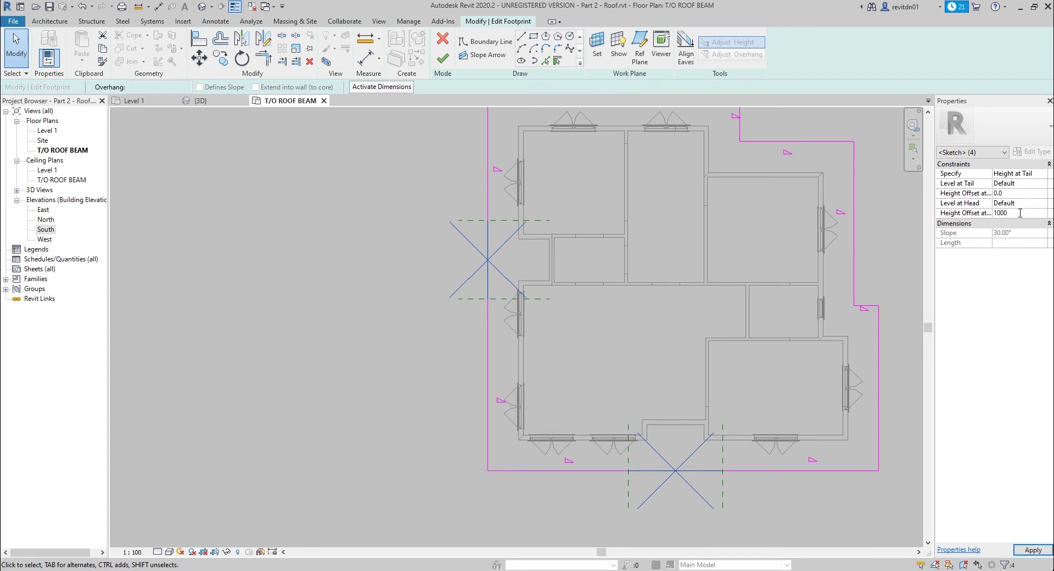
# Step: Finish the roof footprint sketch and inspect the roof with its two small gables from several sides in 3D
pyautogui.click(442, 57)
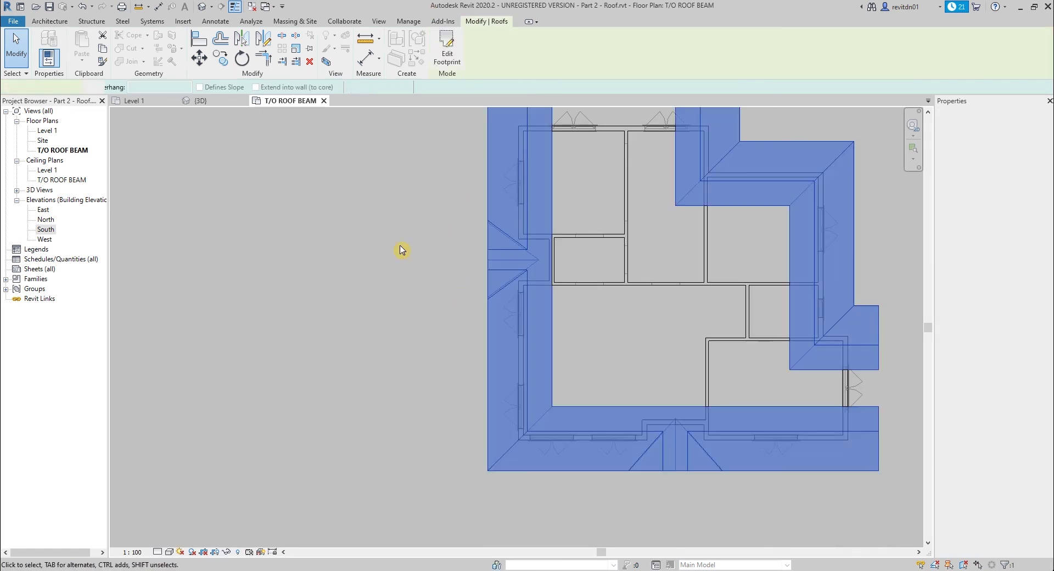
pyautogui.click(187, 104)
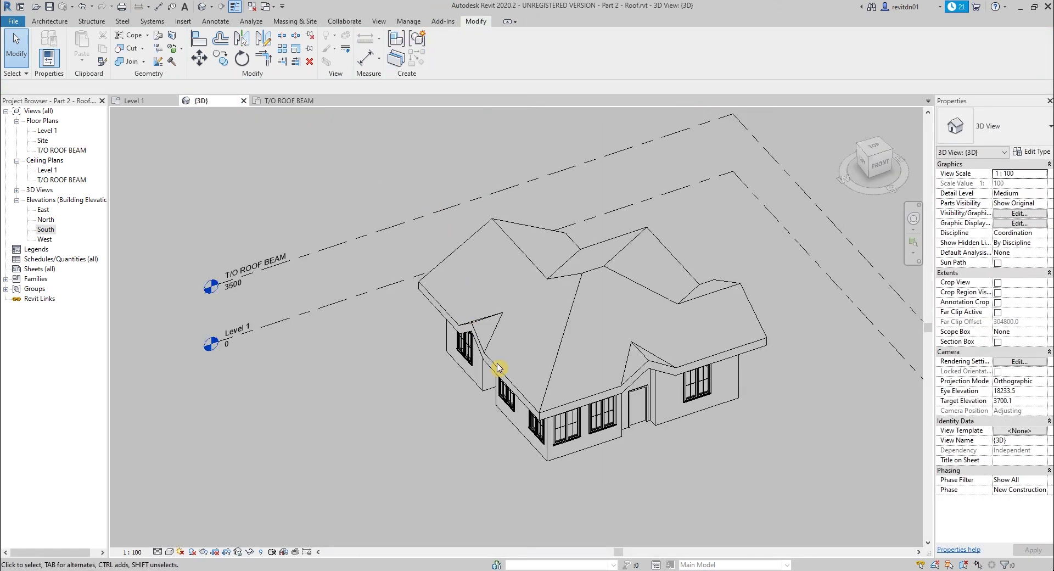
pyautogui.keyDown('shift'); pyautogui.moveTo(501, 377); pyautogui.dragTo(692, 422, button='middle'); pyautogui.keyUp('shift')
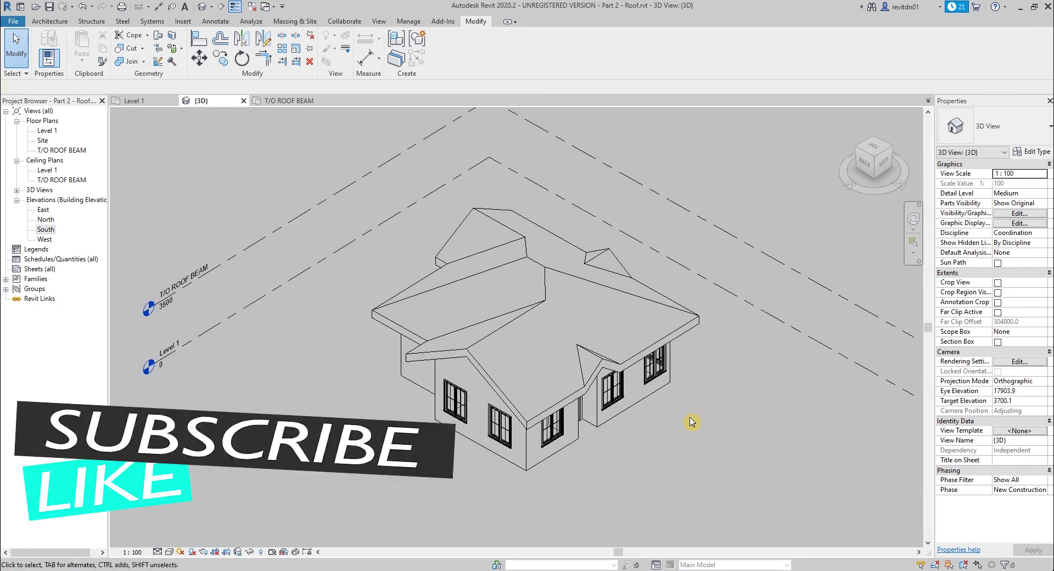